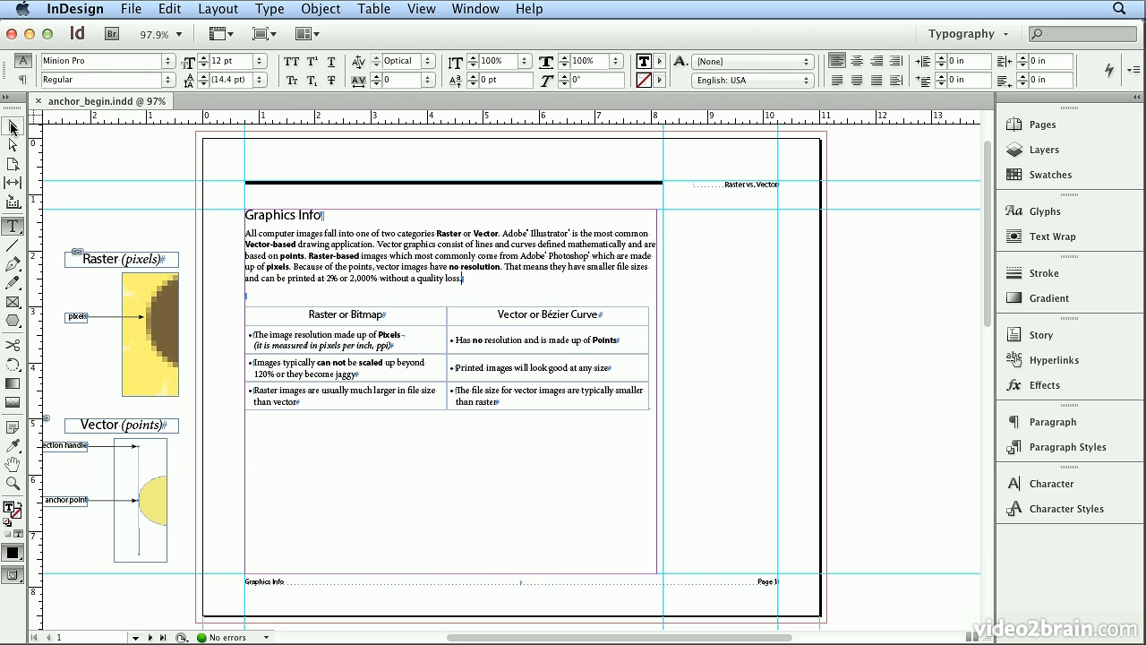
- Cut the Raster (pixels) graphic group from the pasteboard and paste it inline into the empty paragraph above the table
{"action": "left_click", "coordinate": [13, 125]}
{"action": "left_click", "coordinate": [114, 280]}
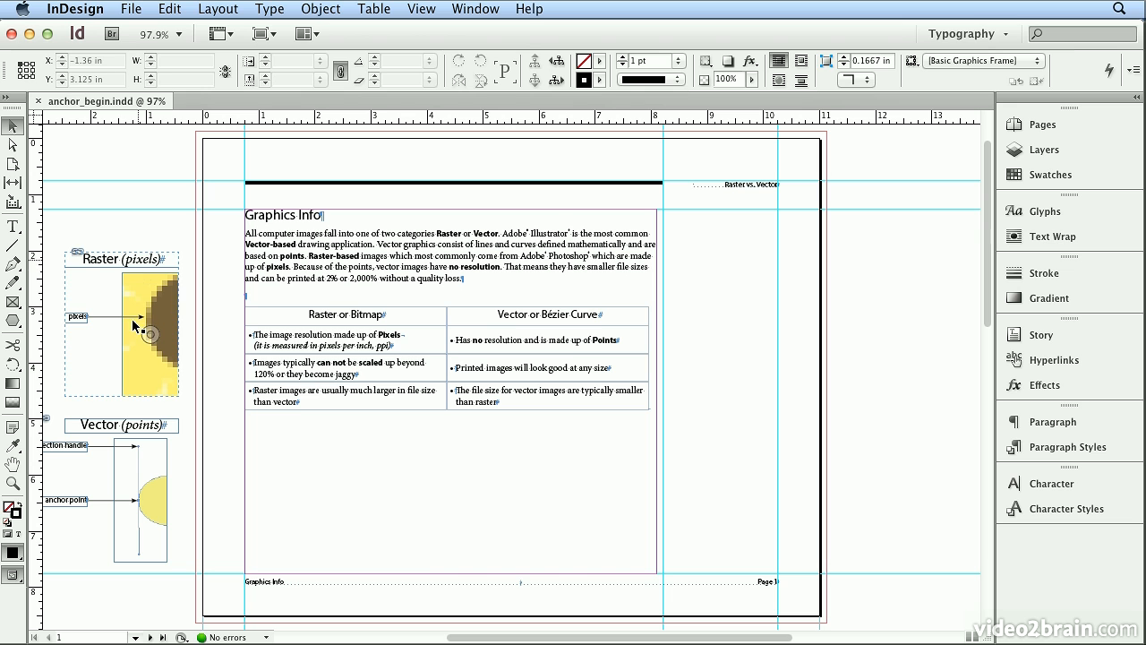
{"action": "left_click", "coordinate": [171, 280]}
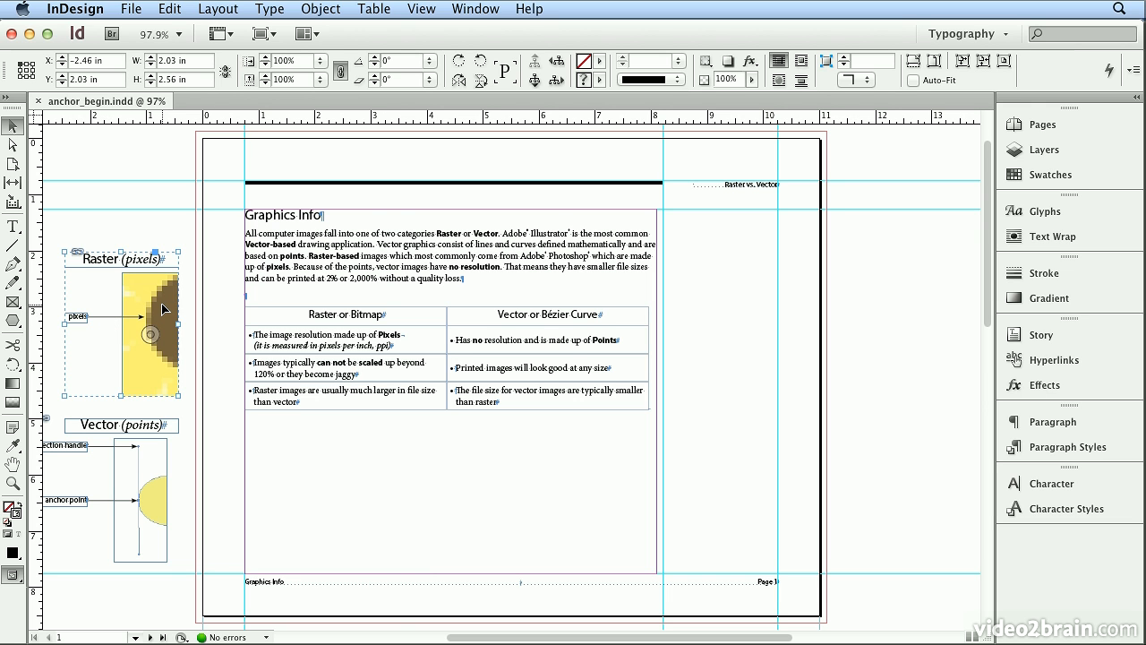
{"action": "left_click", "coordinate": [170, 10]}
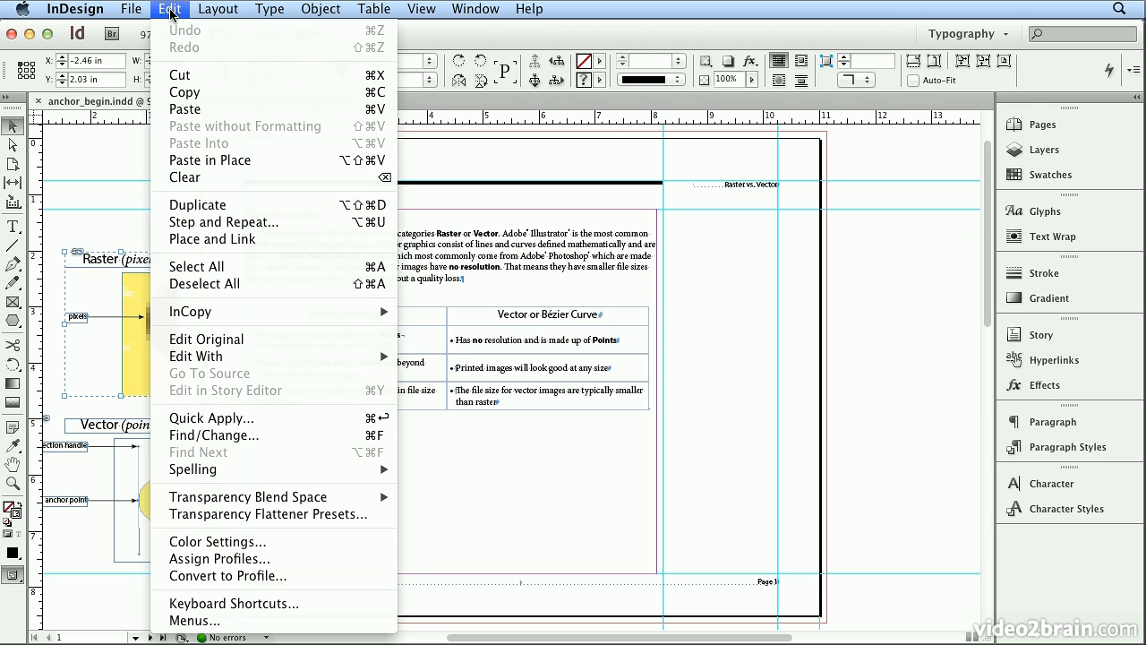
{"action": "left_click", "coordinate": [176, 75]}
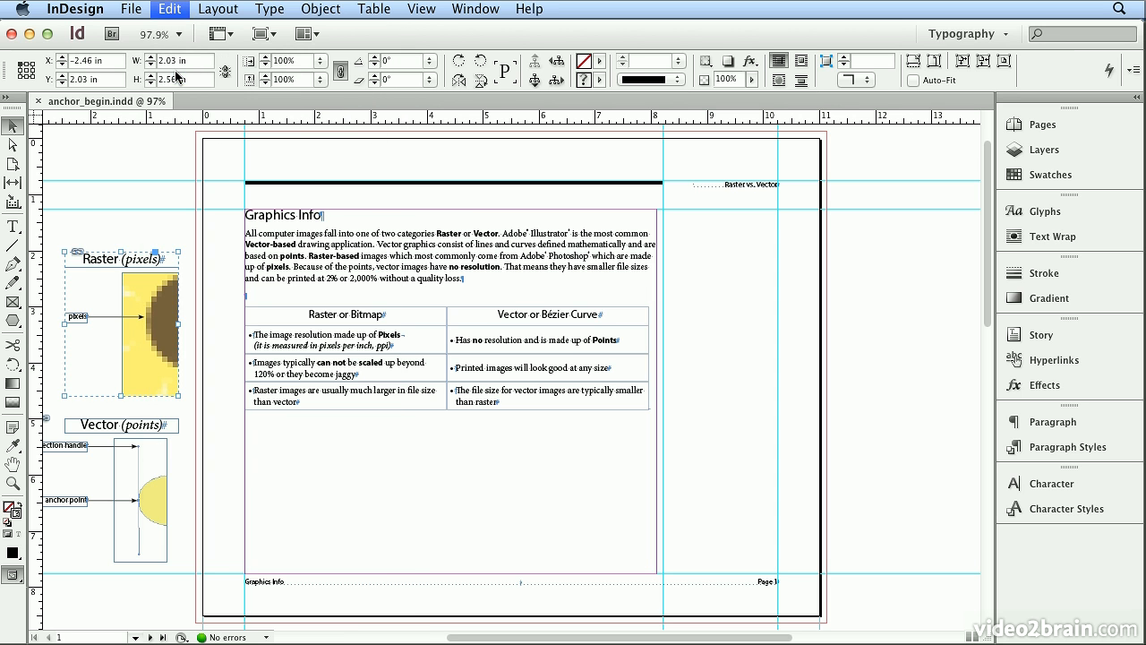
{"action": "double_click", "coordinate": [263, 300]}
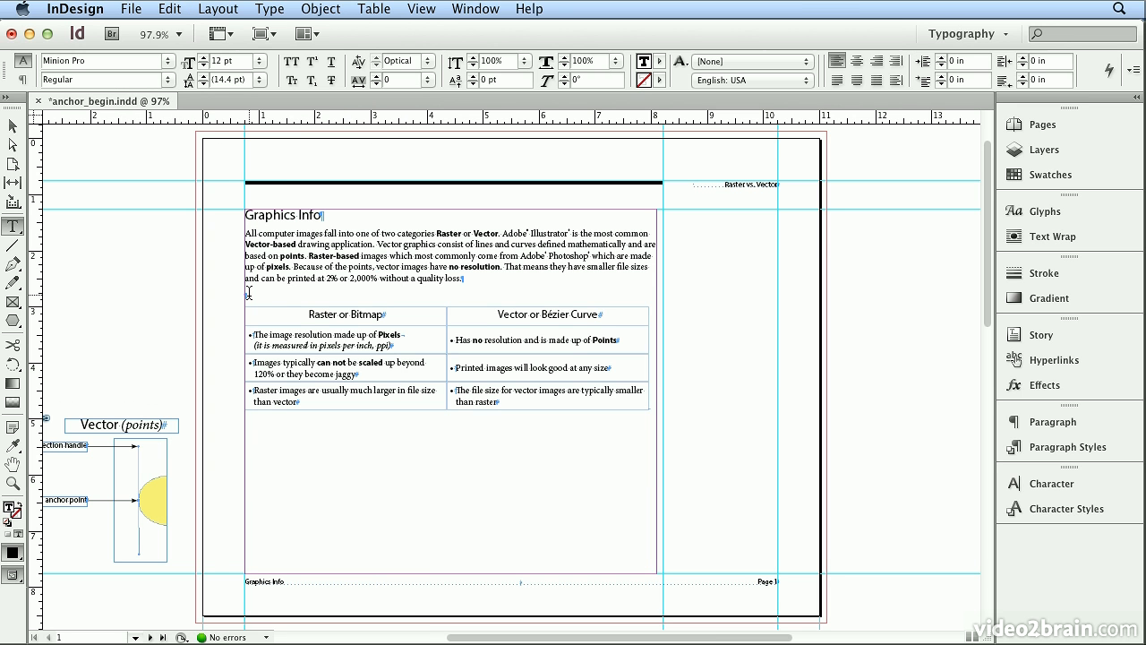
{"action": "left_click", "coordinate": [171, 9]}
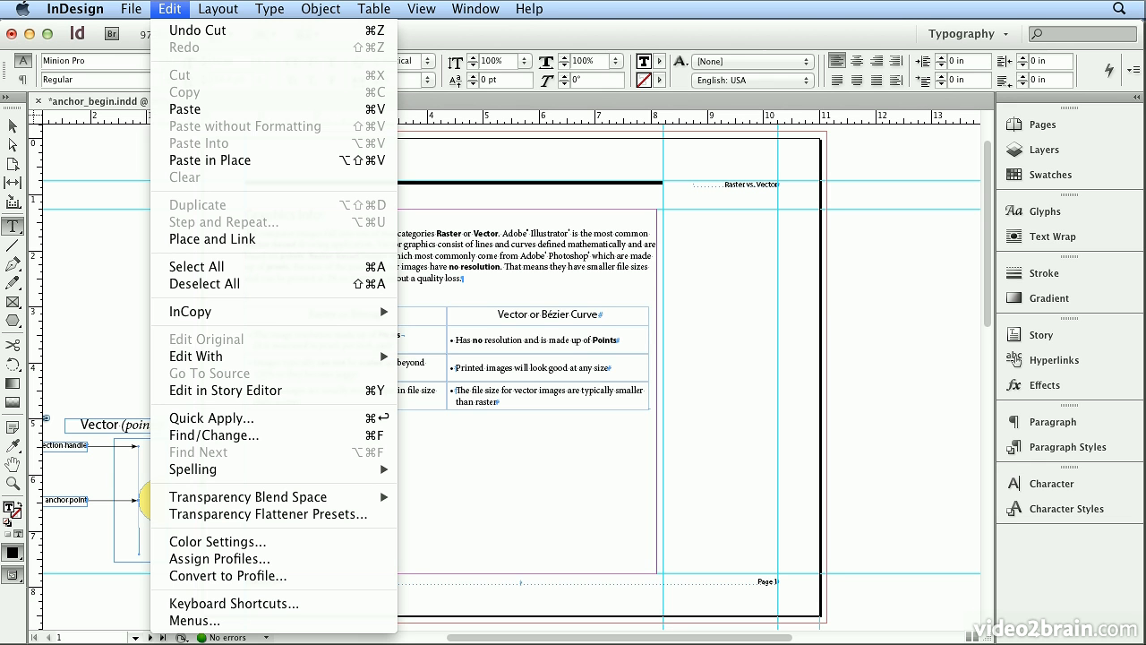
{"action": "left_click", "coordinate": [185, 109]}
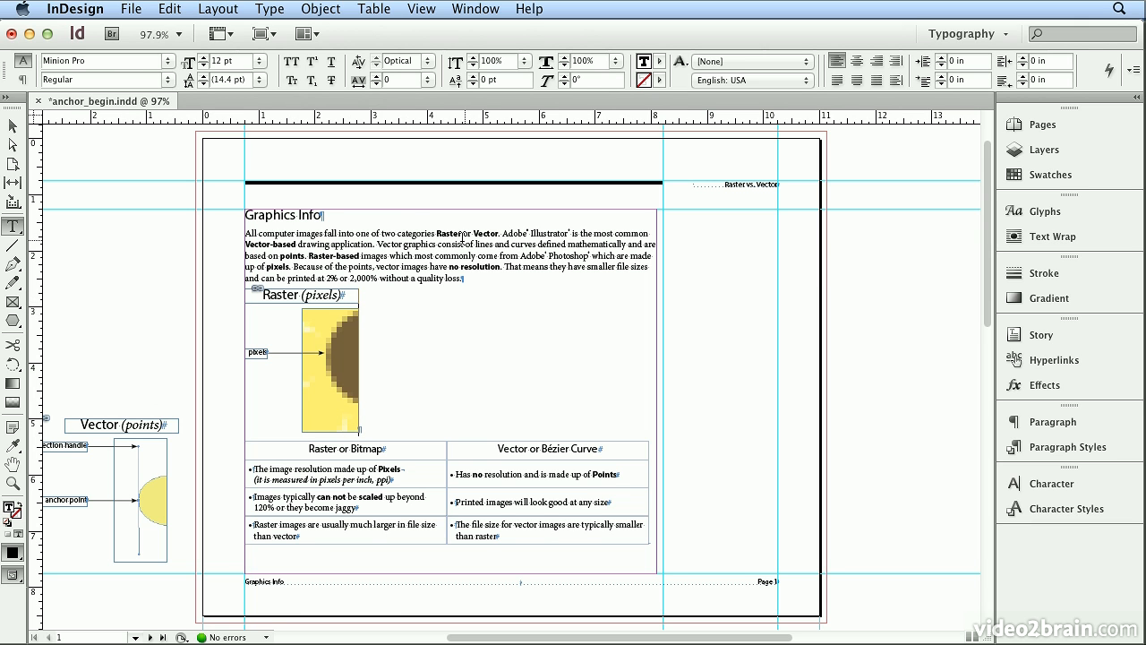
- Insert a paragraph break before "Vector graphics consist" in the body text
{"action": "left_click", "coordinate": [380, 244]}
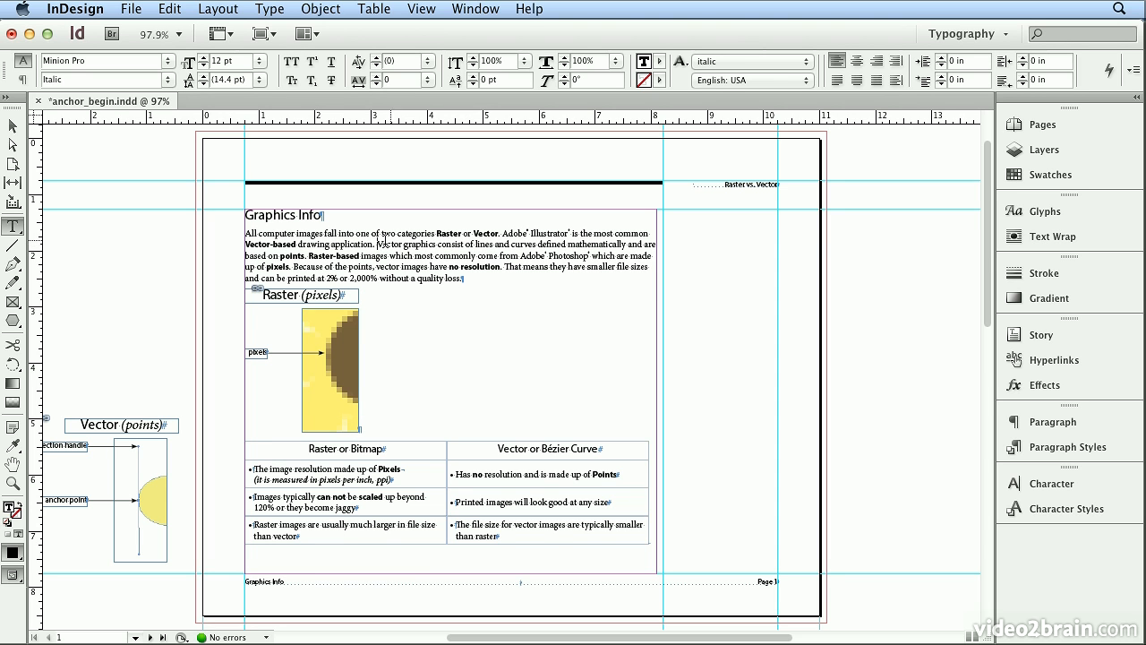
{"action": "key", "text": "Return"}
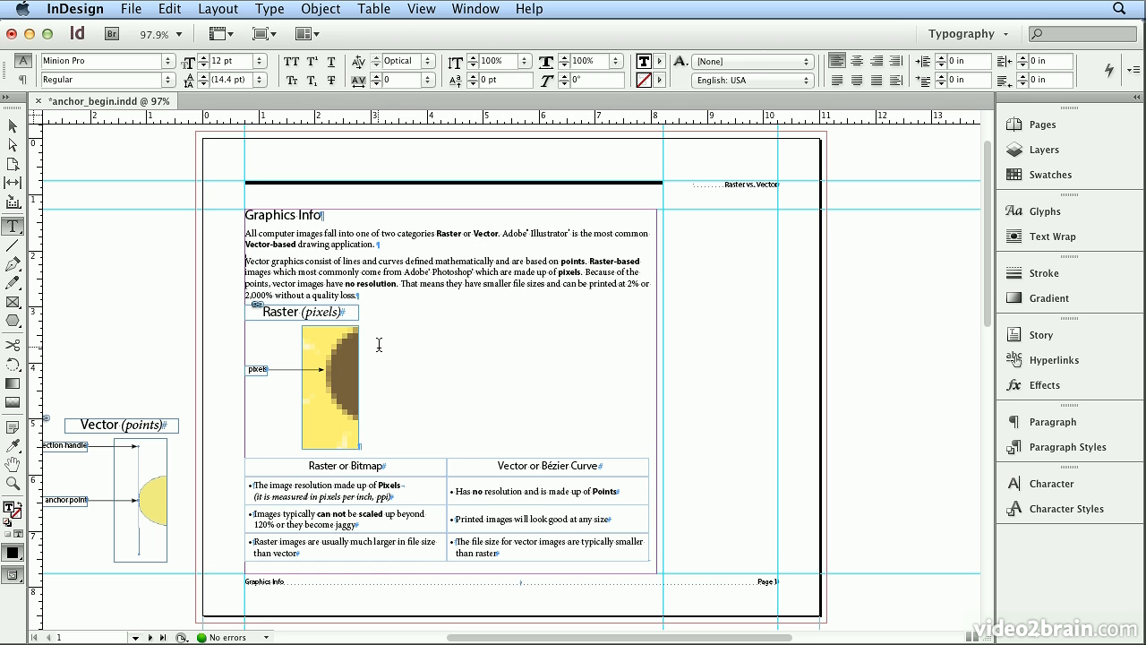
- Cut the Vector (points) graphic group from the pasteboard and paste it inline after the Raster graphic, separated by a tab
{"action": "left_click", "coordinate": [14, 126]}
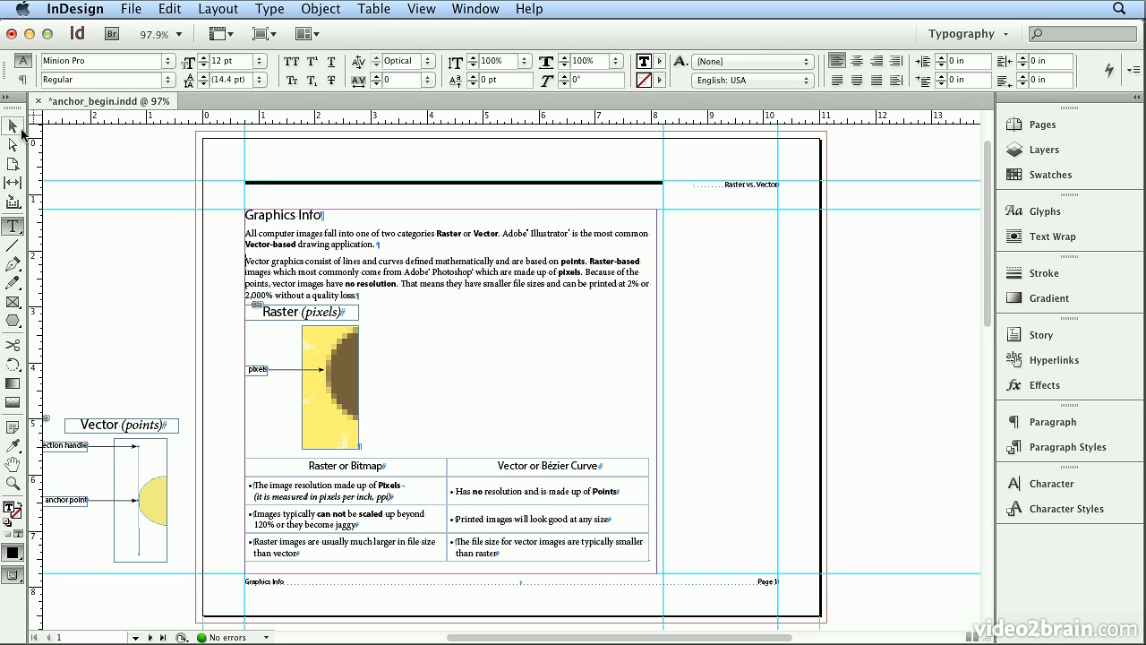
{"action": "left_click", "coordinate": [135, 438]}
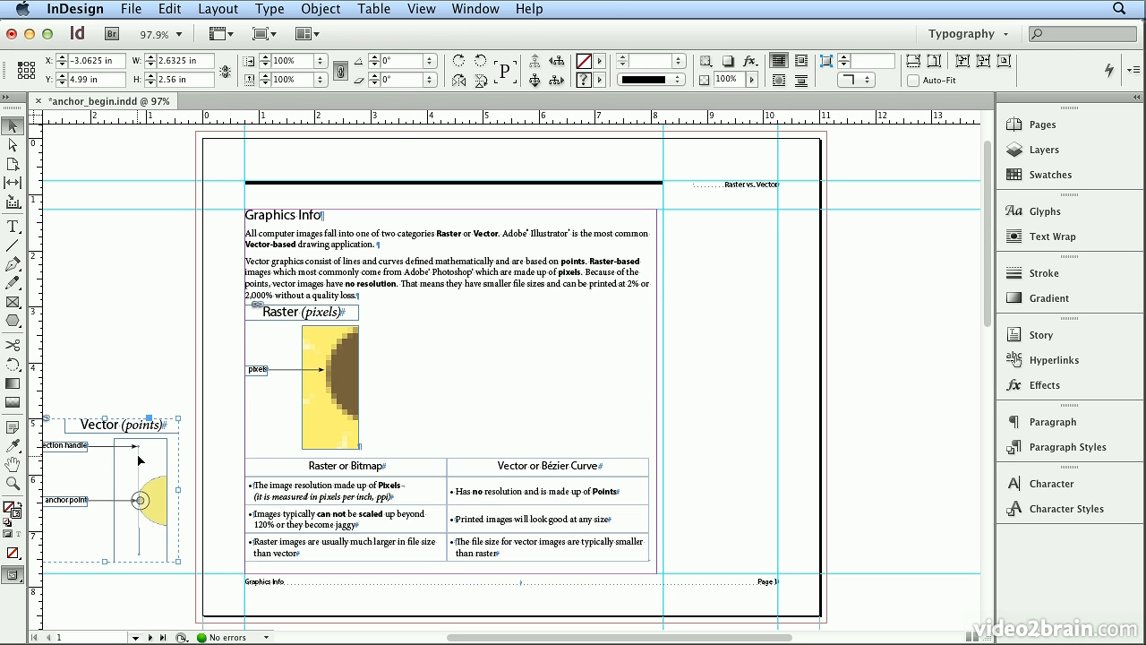
{"action": "left_click", "coordinate": [169, 9]}
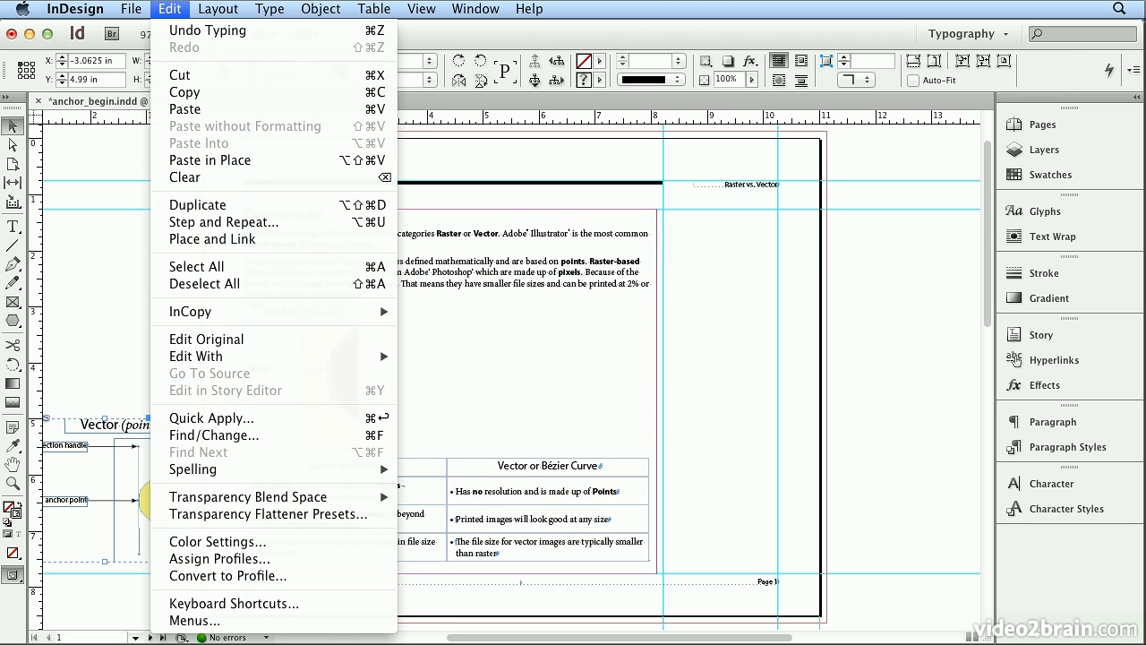
{"action": "left_click", "coordinate": [173, 81]}
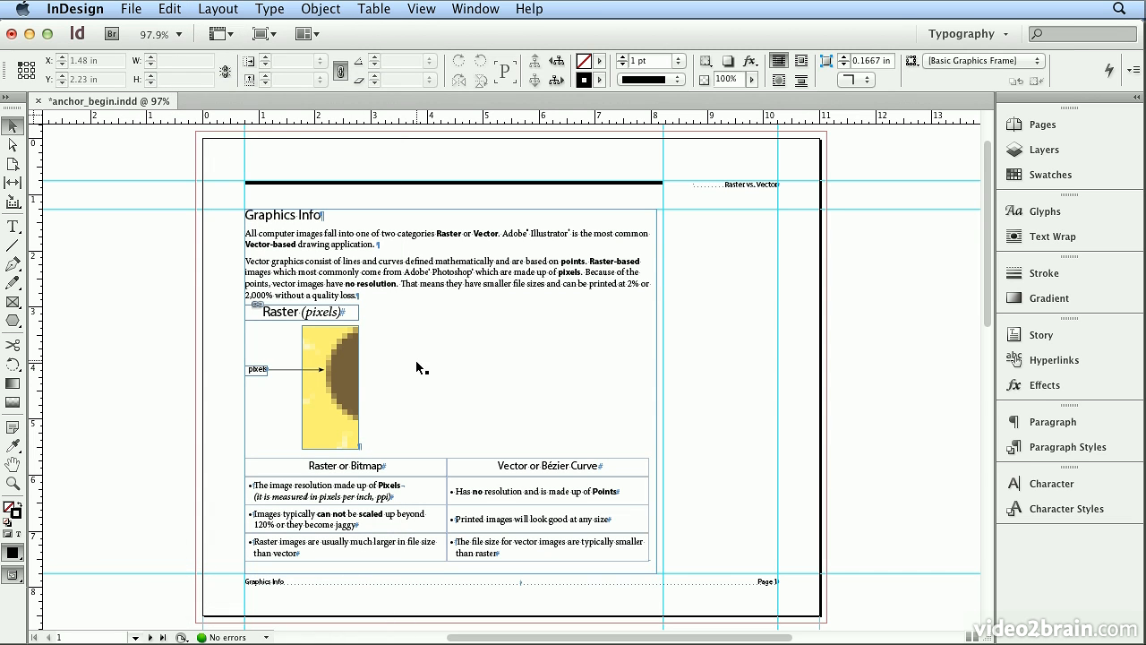
{"action": "key", "text": "t"}
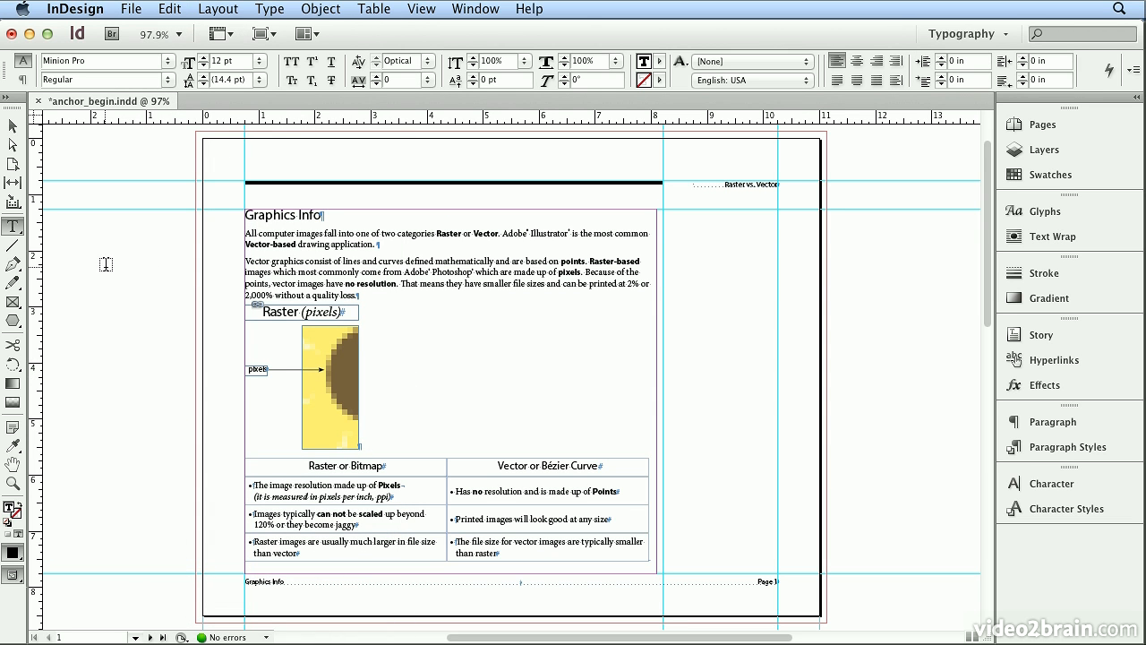
{"action": "left_click", "coordinate": [367, 365]}
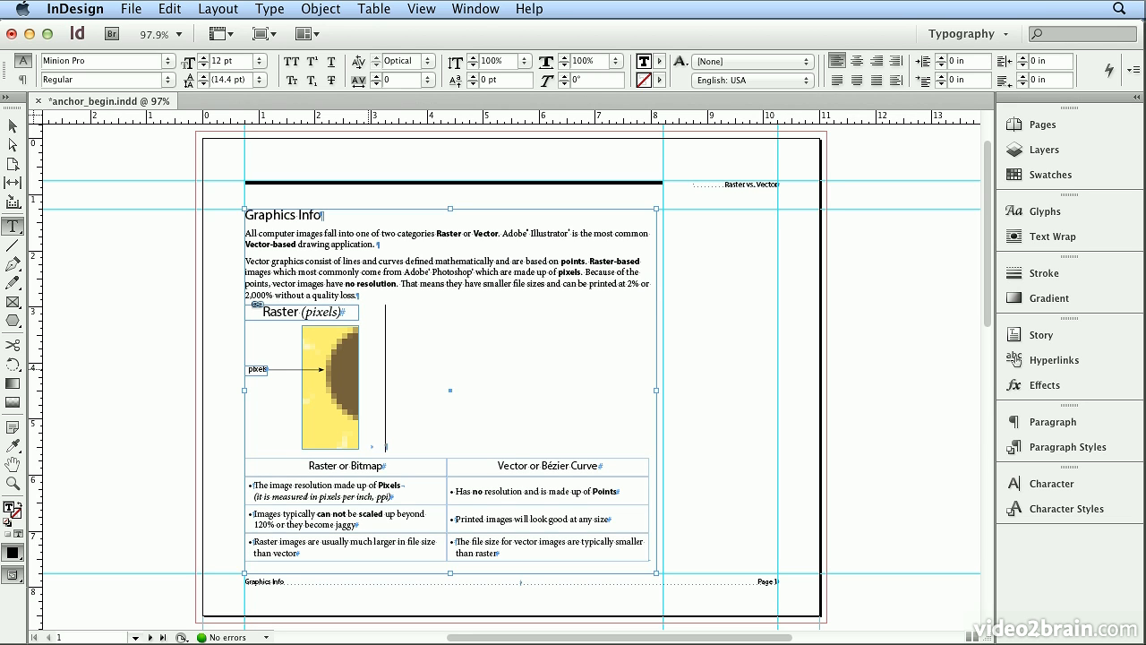
{"action": "key", "text": "super+v"}
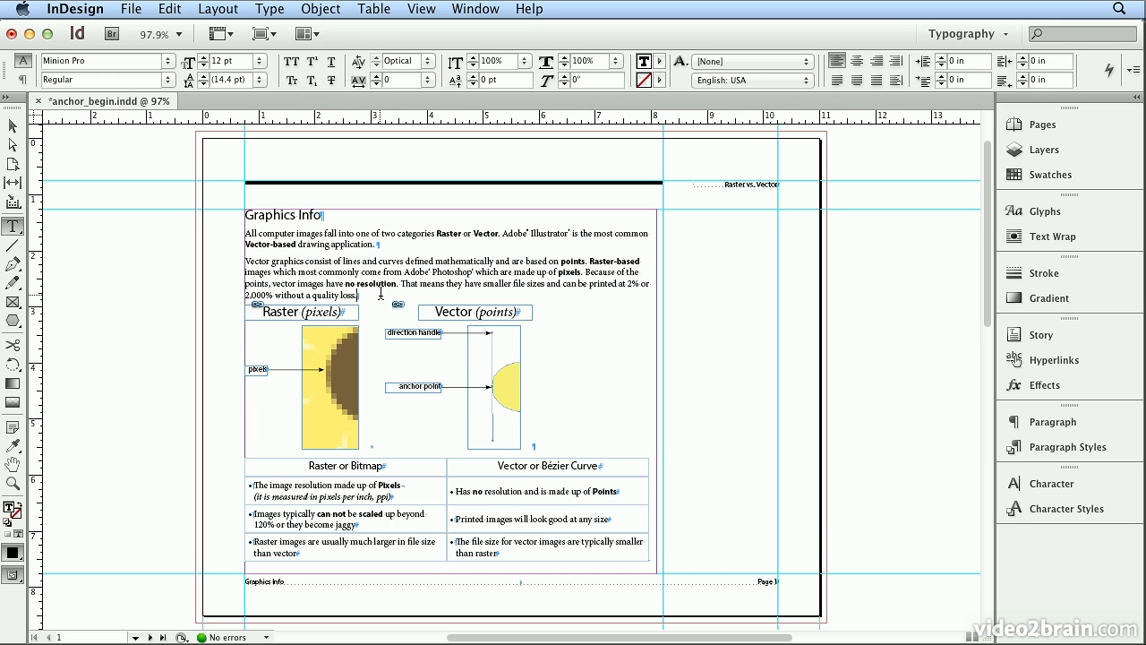
- Try adding two empty paragraphs after "without a quality loss." above the inline graphics, and remove them again
{"action": "key", "text": "Return"}
{"action": "key", "text": "Return"}
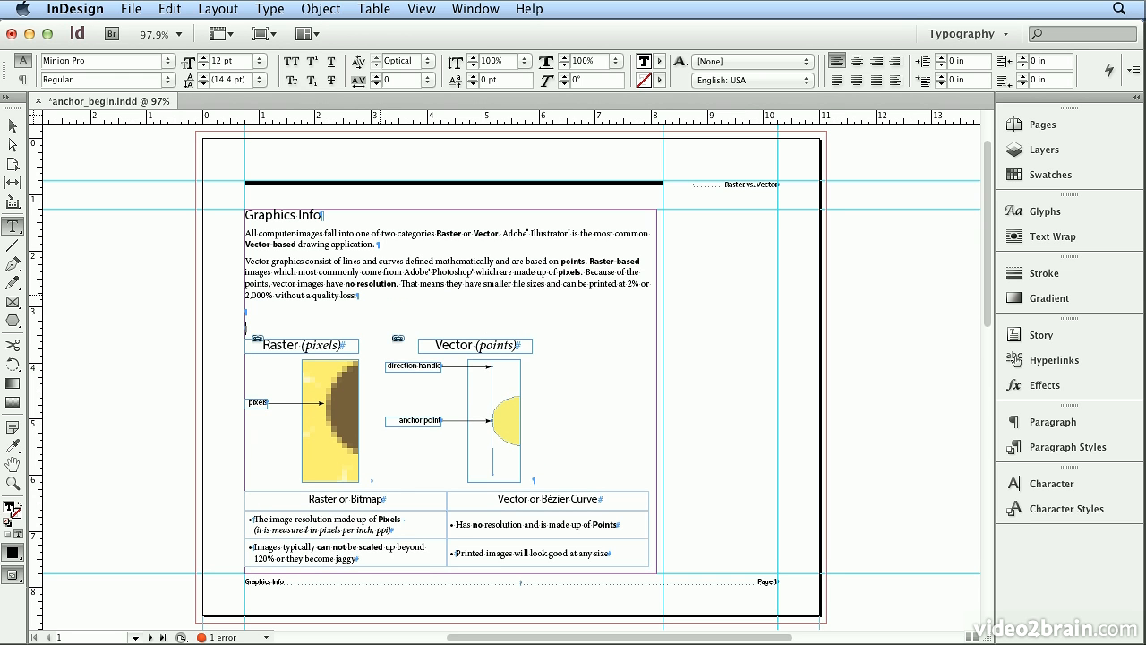
{"action": "key", "text": "BackSpace"}
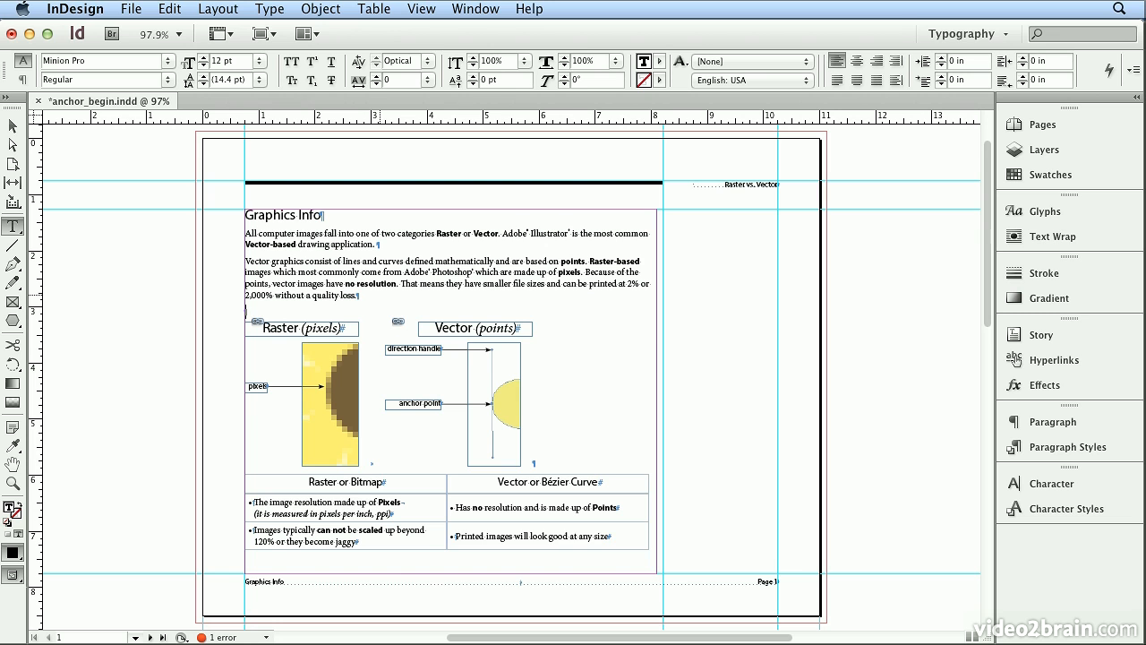
{"action": "key", "text": "BackSpace"}
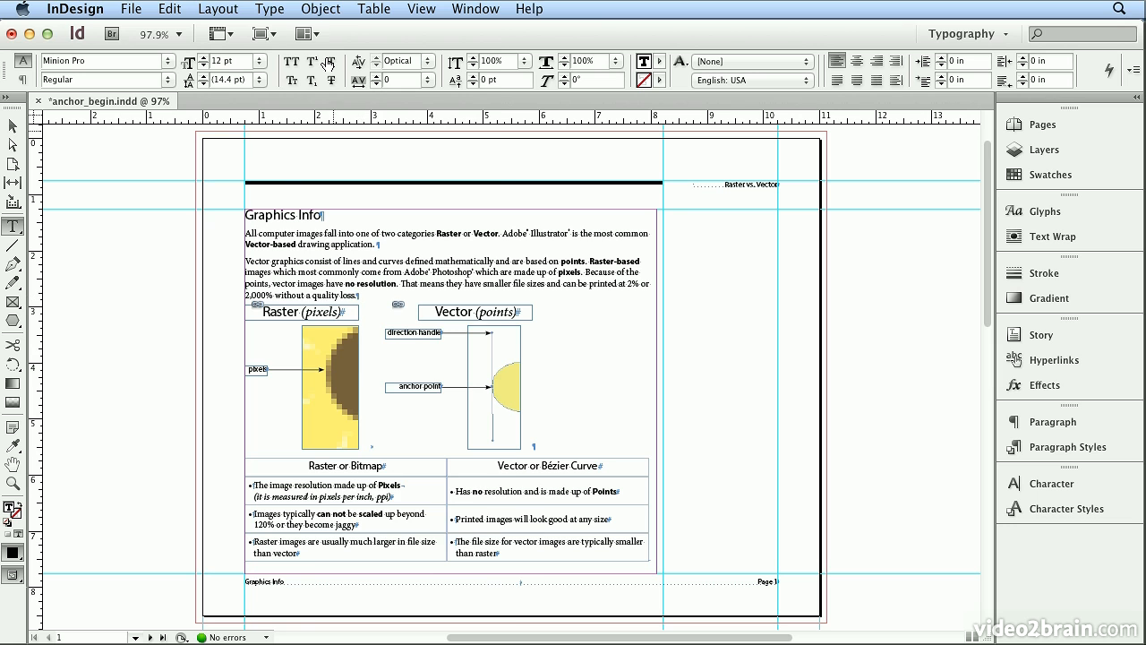
- Insert a custom-positioned anchored object at the end of "without a quality loss.", with an X offset of .1 relative to the text frame
{"action": "left_click", "coordinate": [318, 9]}
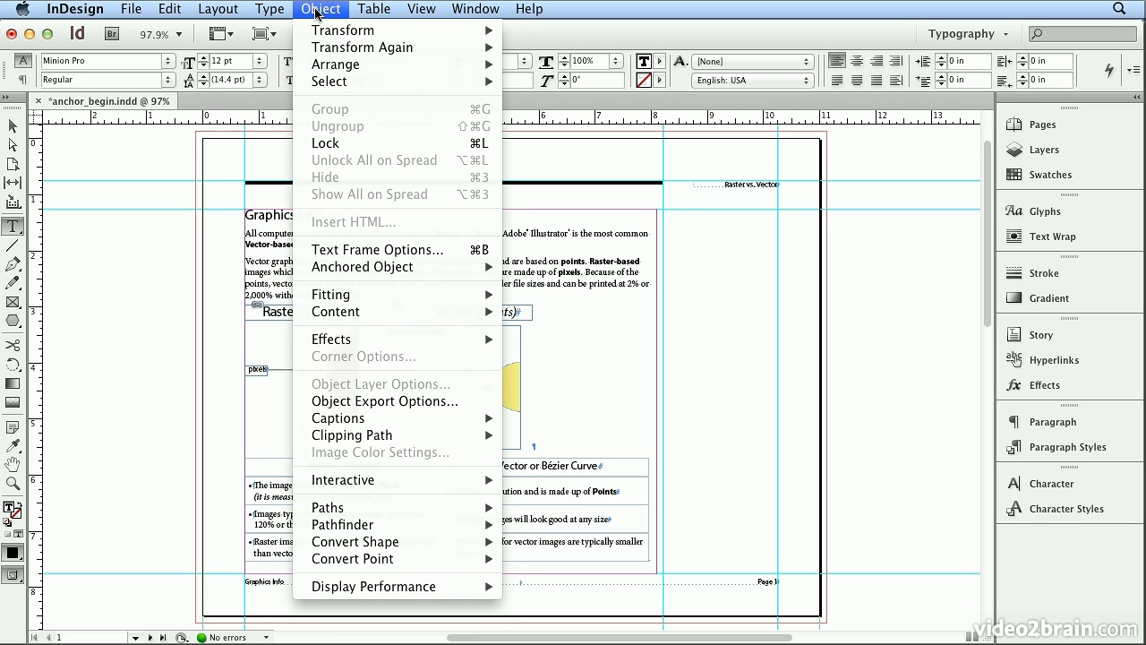
{"action": "mouse_move", "coordinate": [381, 266]}
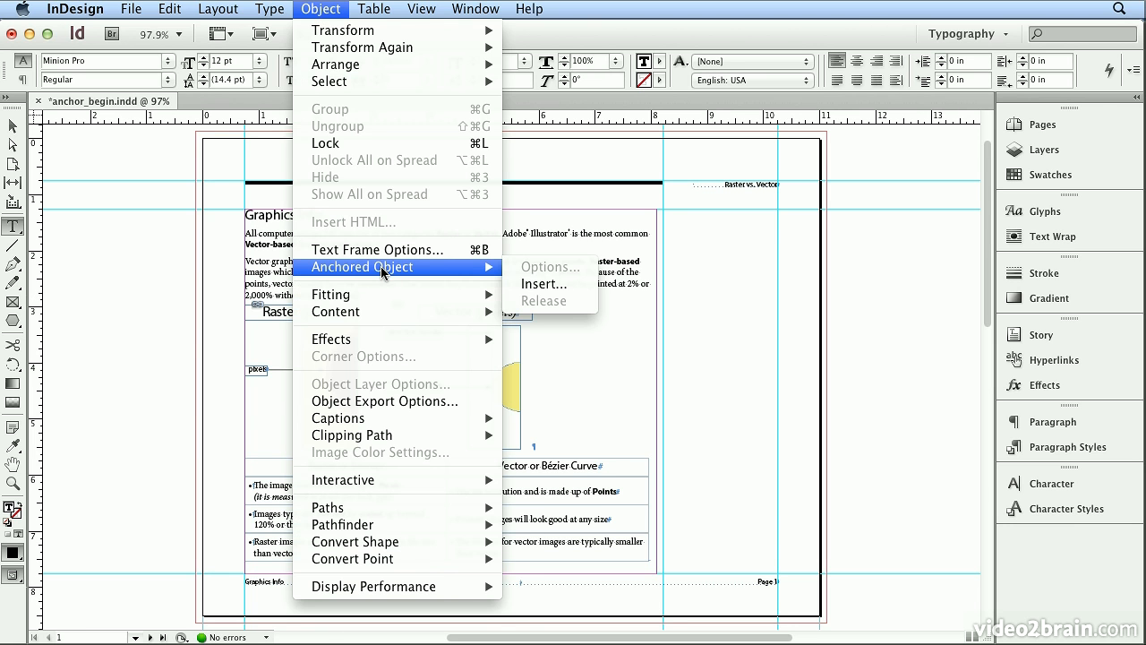
{"action": "left_click", "coordinate": [530, 284]}
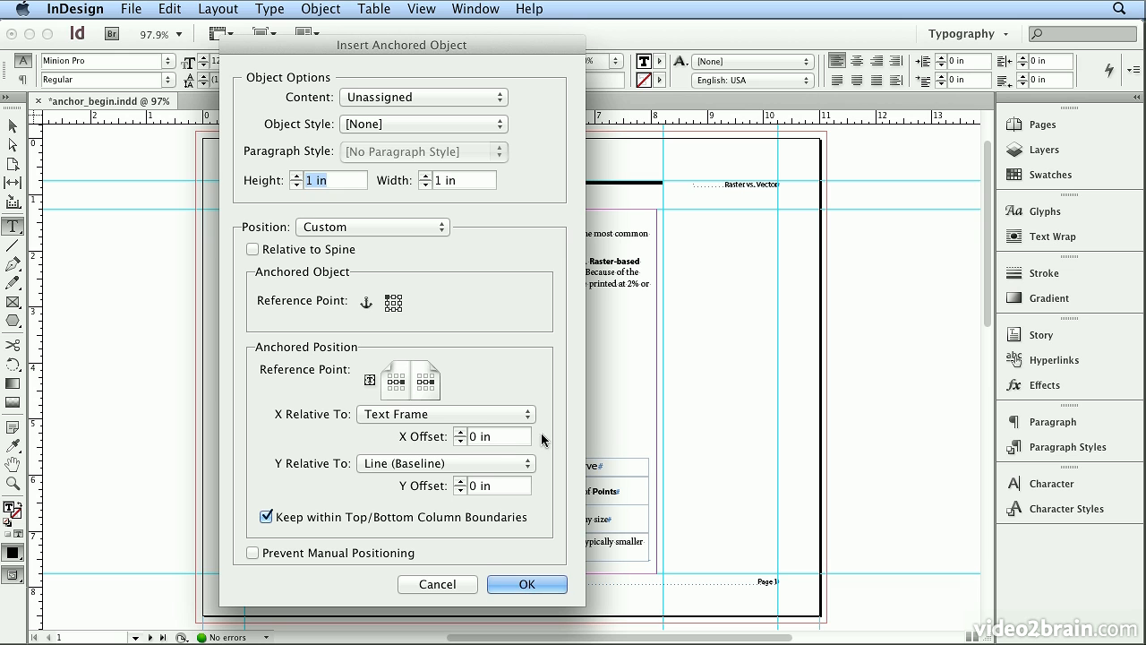
{"action": "left_click", "coordinate": [434, 431]}
{"action": "type", "text": ".1"}
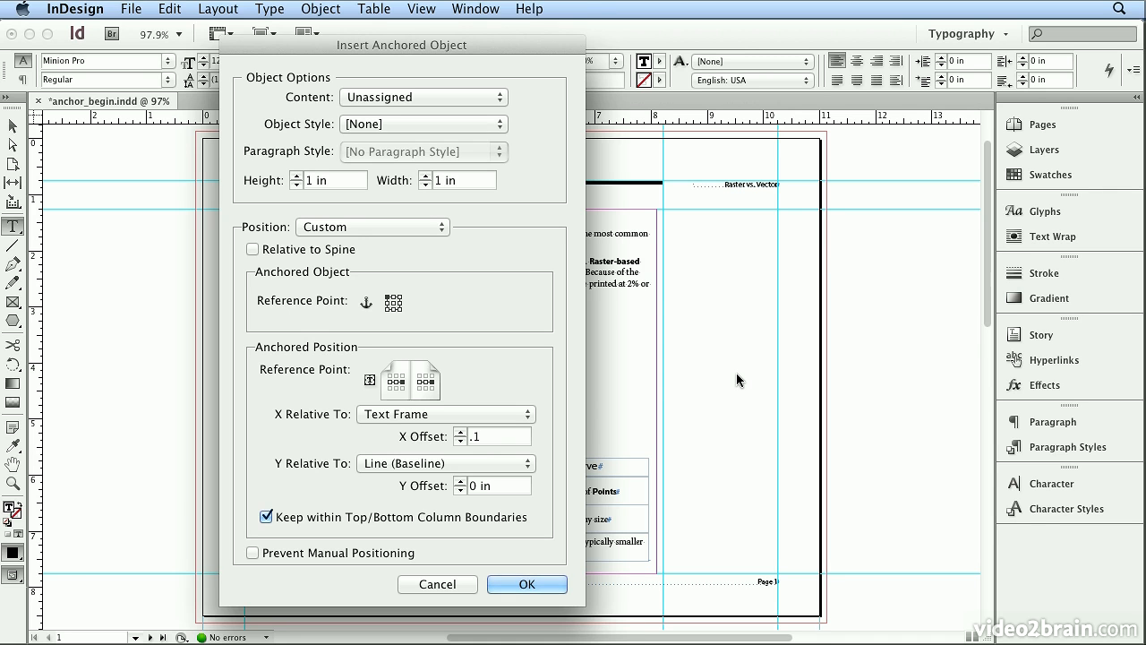
{"action": "left_click", "coordinate": [512, 584]}
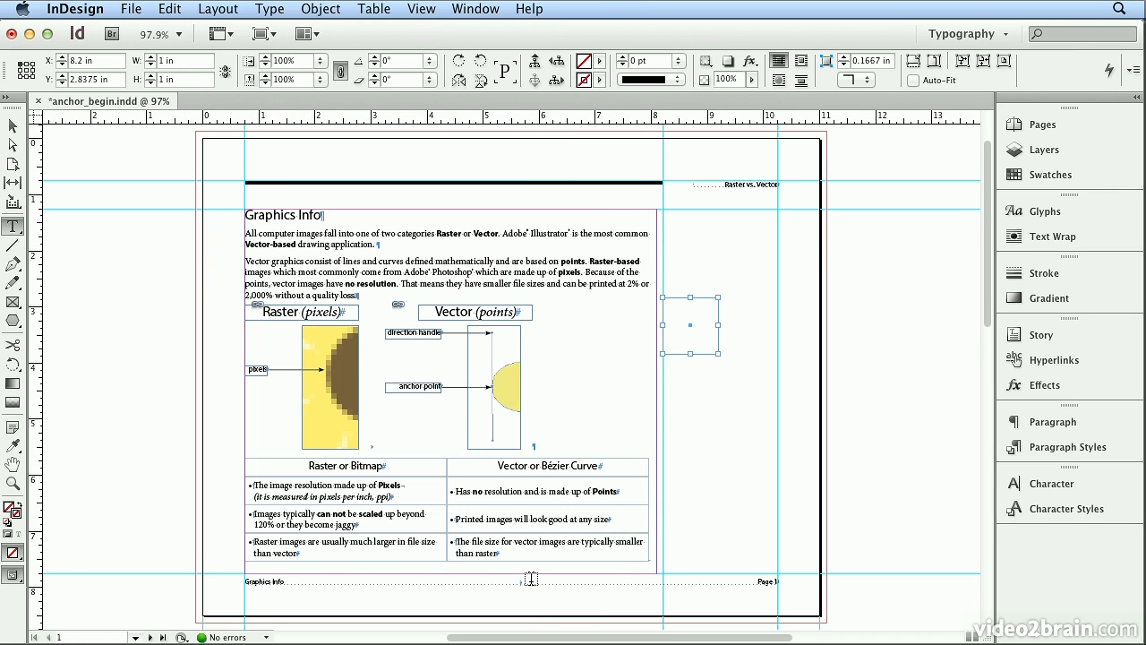
- Place note.txt into the anchored frame and enlarge the frame to about 2.05 in wide by 1.66 in high
{"action": "left_click", "coordinate": [684, 326]}
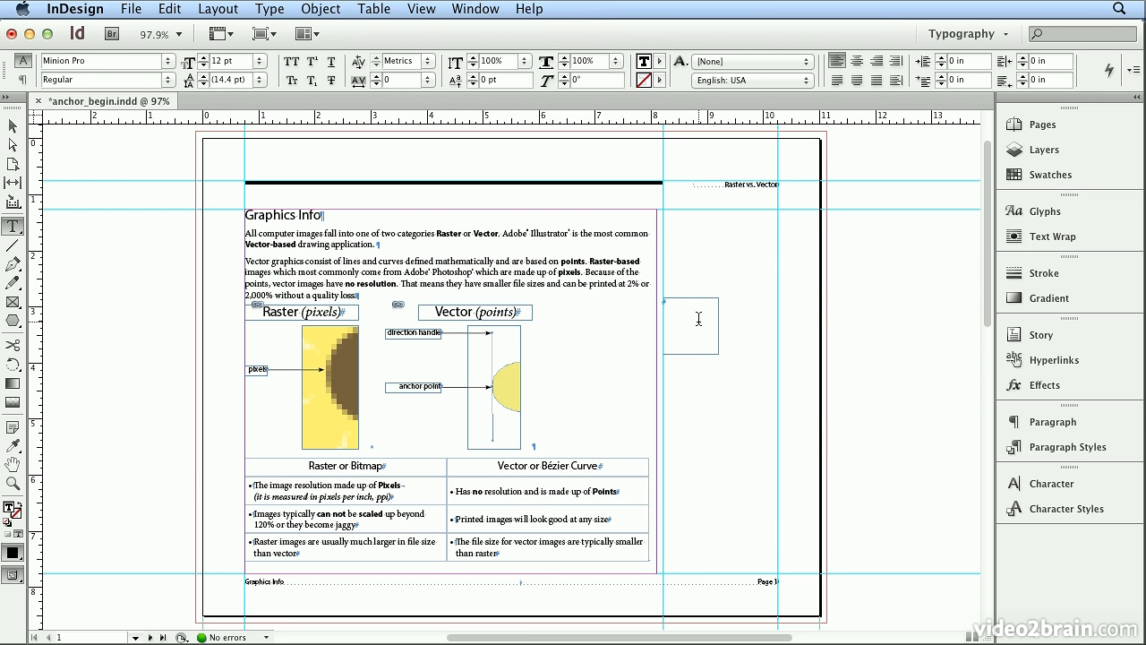
{"action": "left_click", "coordinate": [131, 9]}
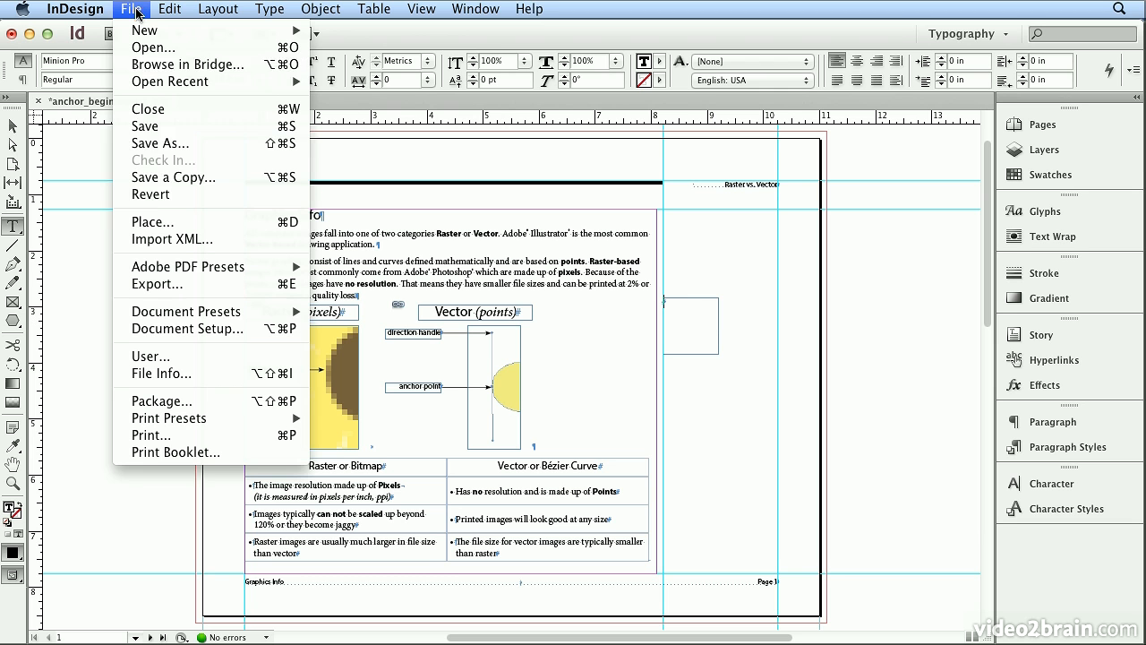
{"action": "left_click", "coordinate": [152, 222]}
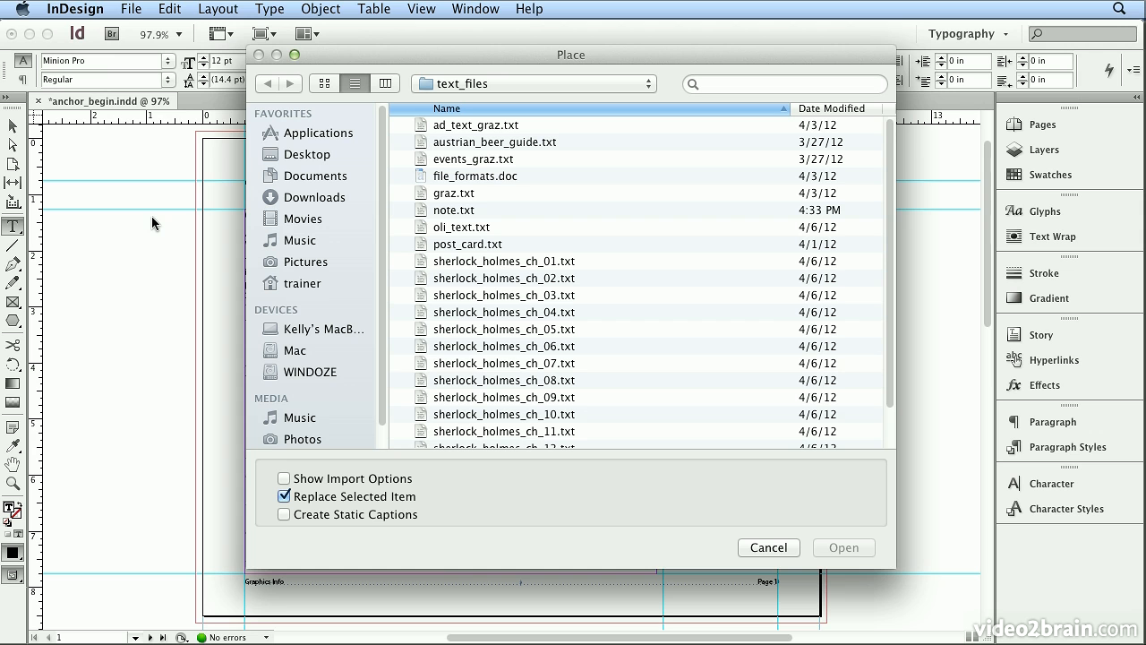
{"action": "left_click", "coordinate": [489, 80]}
{"action": "left_click", "coordinate": [489, 83]}
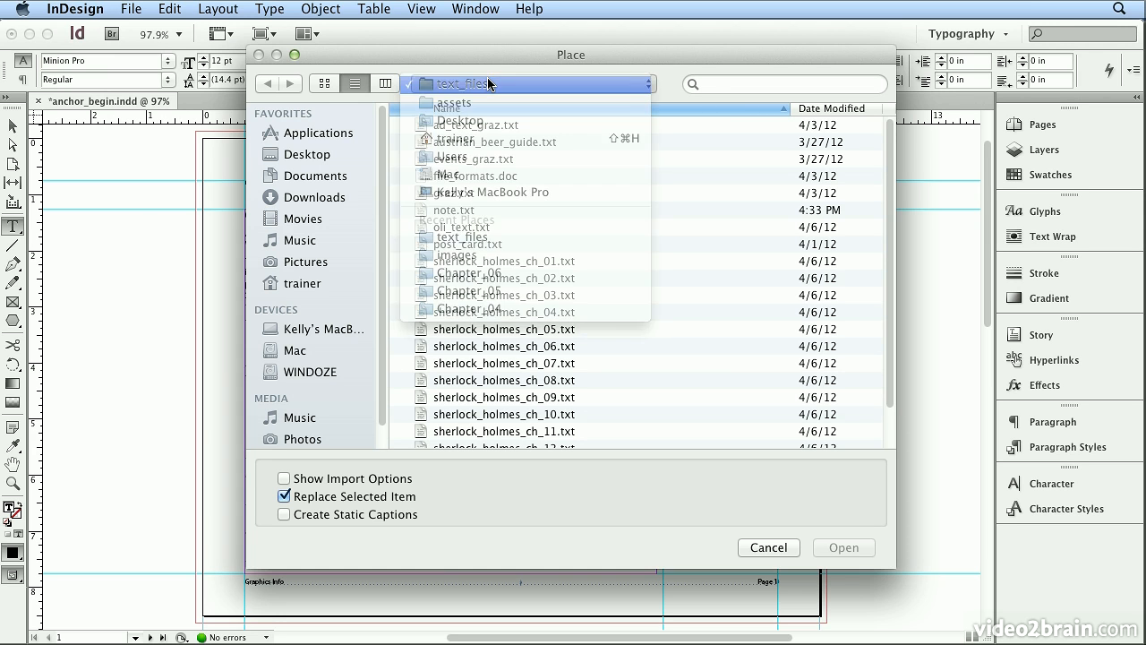
{"action": "left_click", "coordinate": [443, 213]}
{"action": "double_click", "coordinate": [443, 217]}
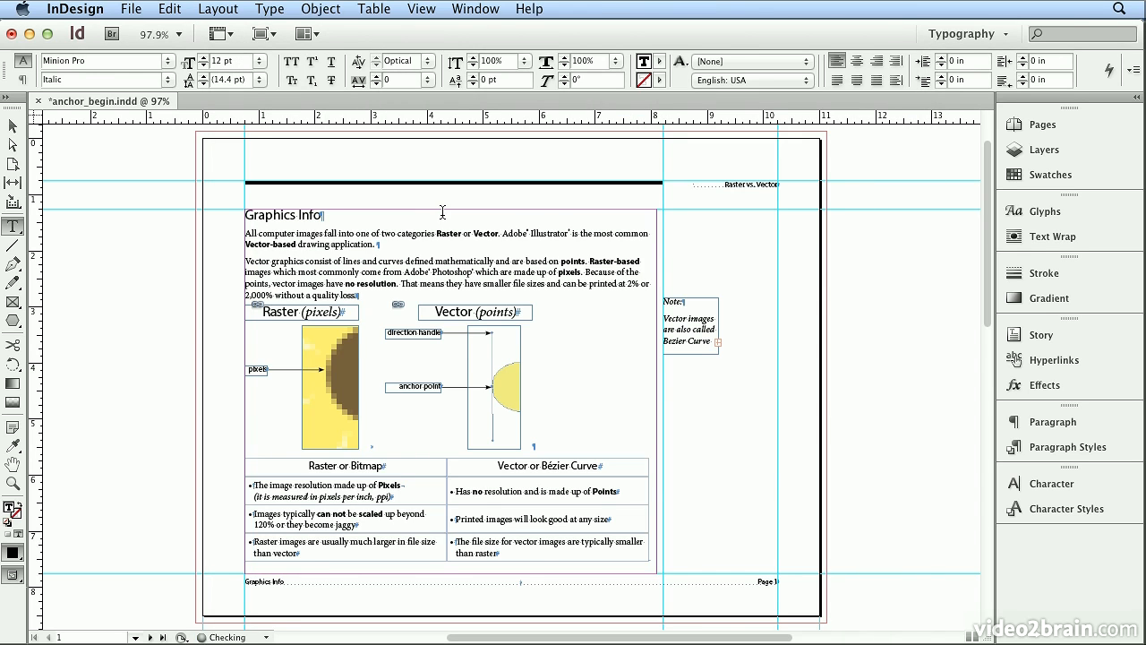
{"action": "left_click", "coordinate": [21, 125]}
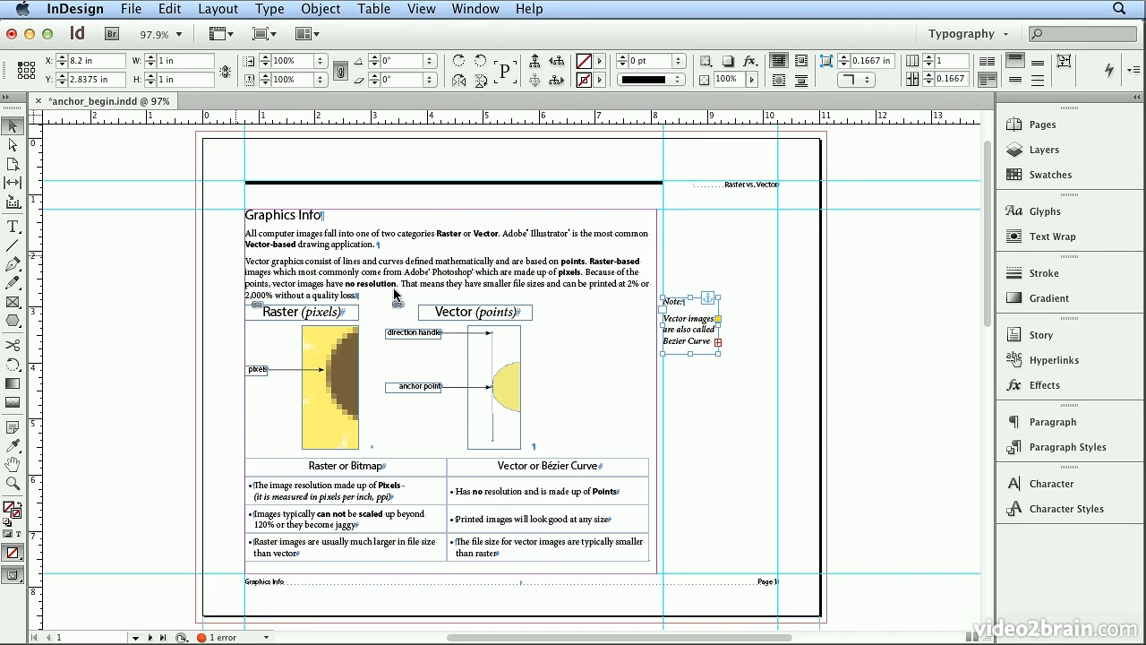
{"action": "left_click_drag", "start_coordinate": [722, 359], "coordinate": [776, 393]}
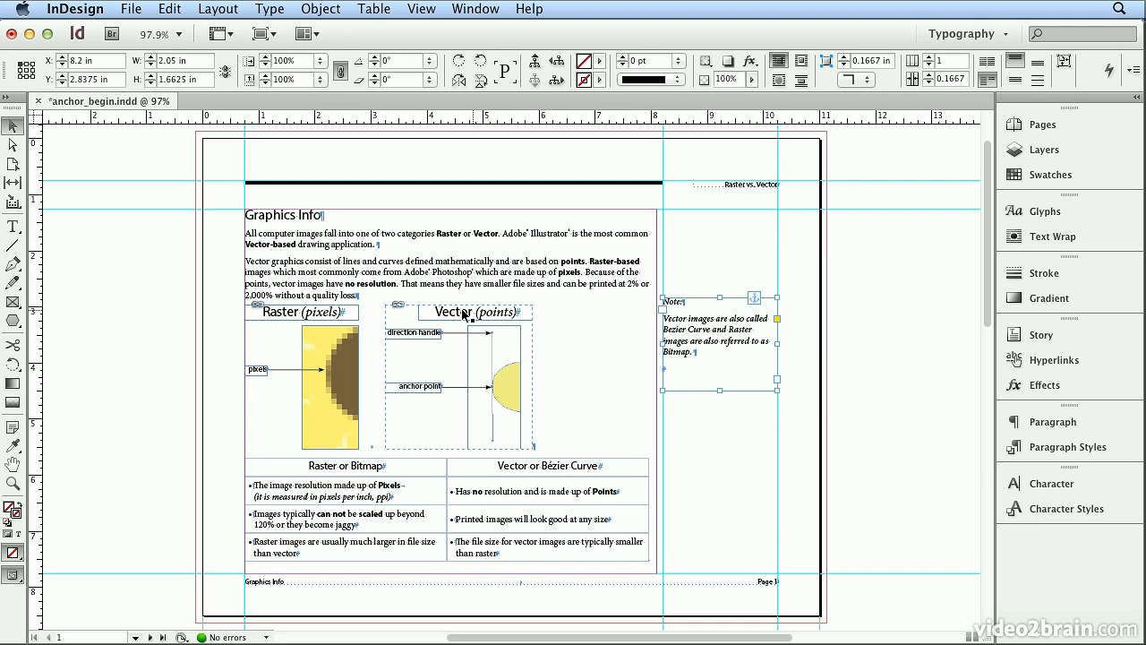
- Try inserting four paragraph breaks before "Because of the points" to test the anchored note, and delete them again
{"action": "double_click", "coordinate": [438, 282]}
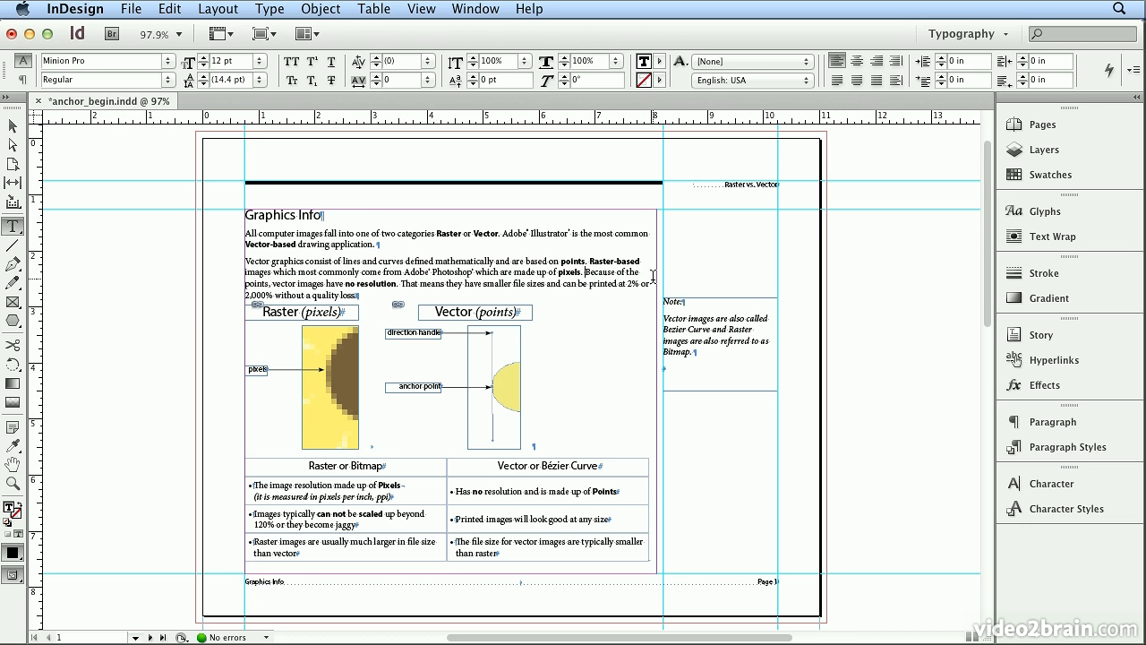
{"action": "key", "text": "Return"}
{"action": "key", "text": "Return"}
{"action": "key", "text": "Return"}
{"action": "key", "text": "Return"}
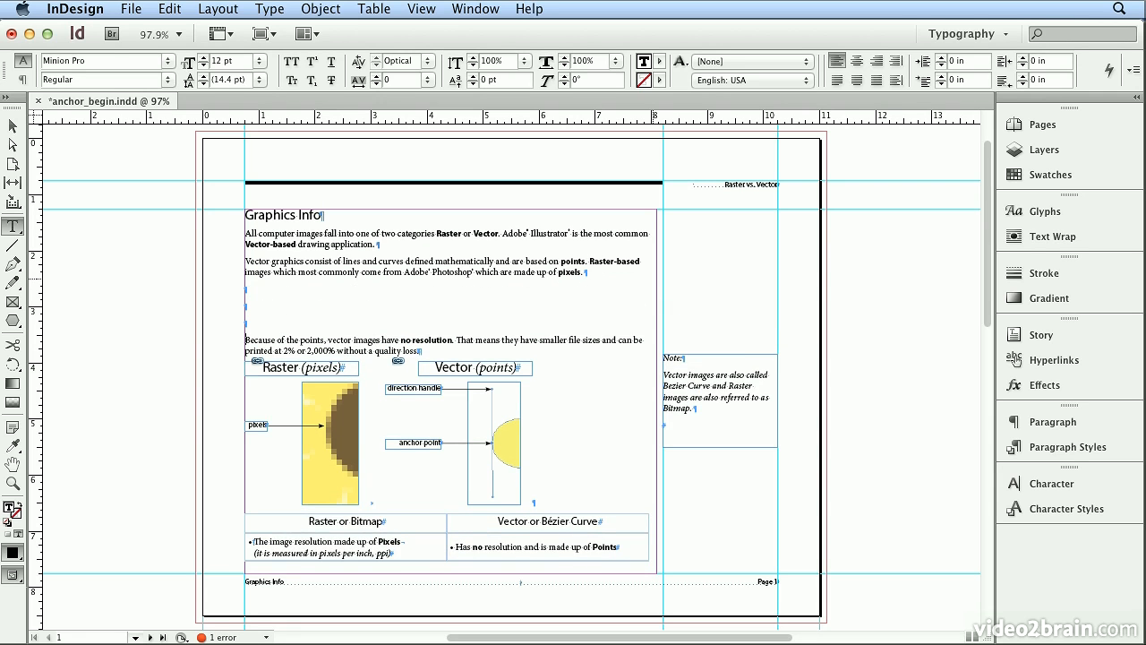
{"action": "key", "text": "BackSpace"}
{"action": "key", "text": "BackSpace"}
{"action": "key", "text": "BackSpace"}
{"action": "key", "text": "BackSpace"}
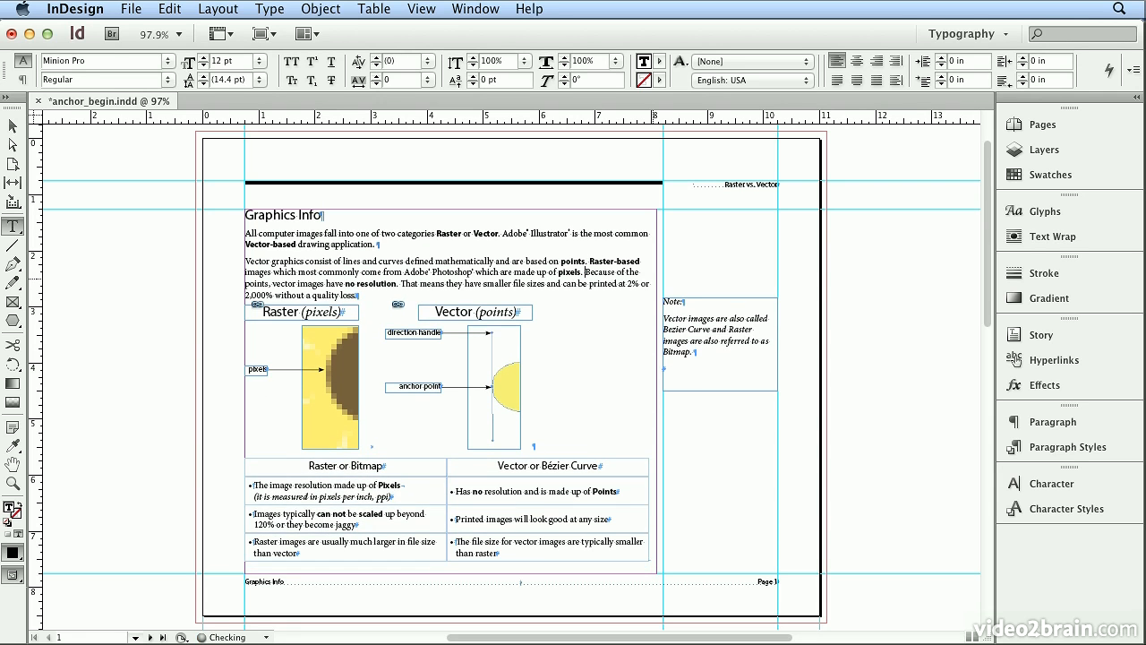
- Remove the paragraph break before "Vector graphics consist" to rejoin the two body paragraphs
{"action": "left_click", "coordinate": [246, 256]}
{"action": "key", "text": "BackSpace"}
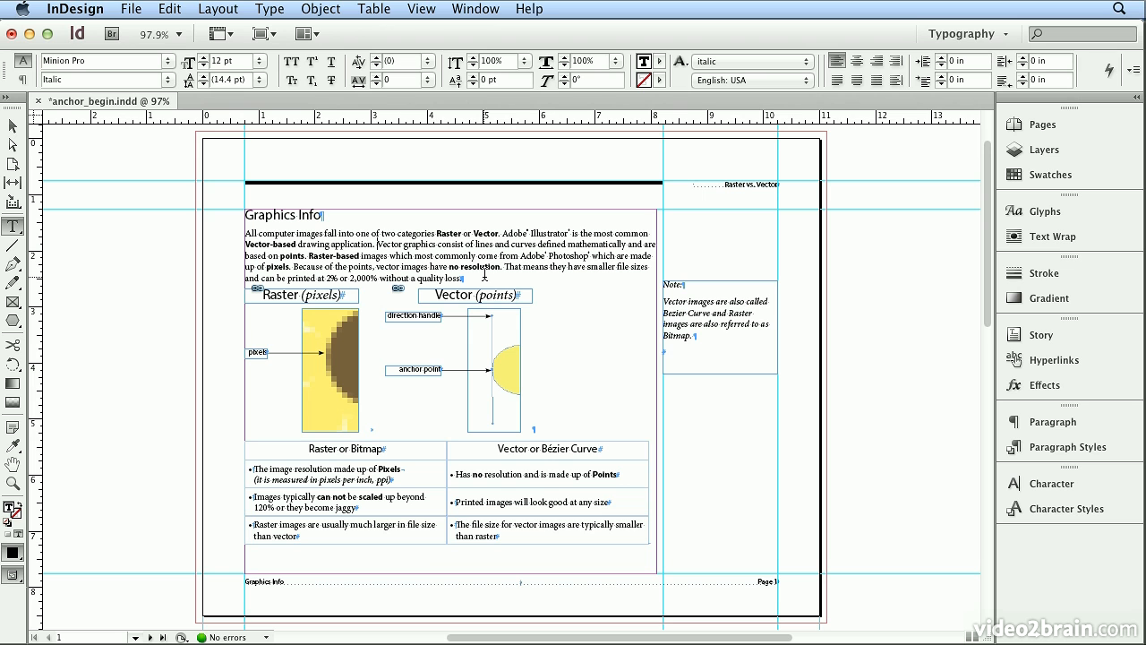
- On page 2, place golfer_images.indd from the Chapter_06 images folder inline in the empty paragraph after "significant quality loss occurs."
{"action": "left_click", "coordinate": [1035, 125]}
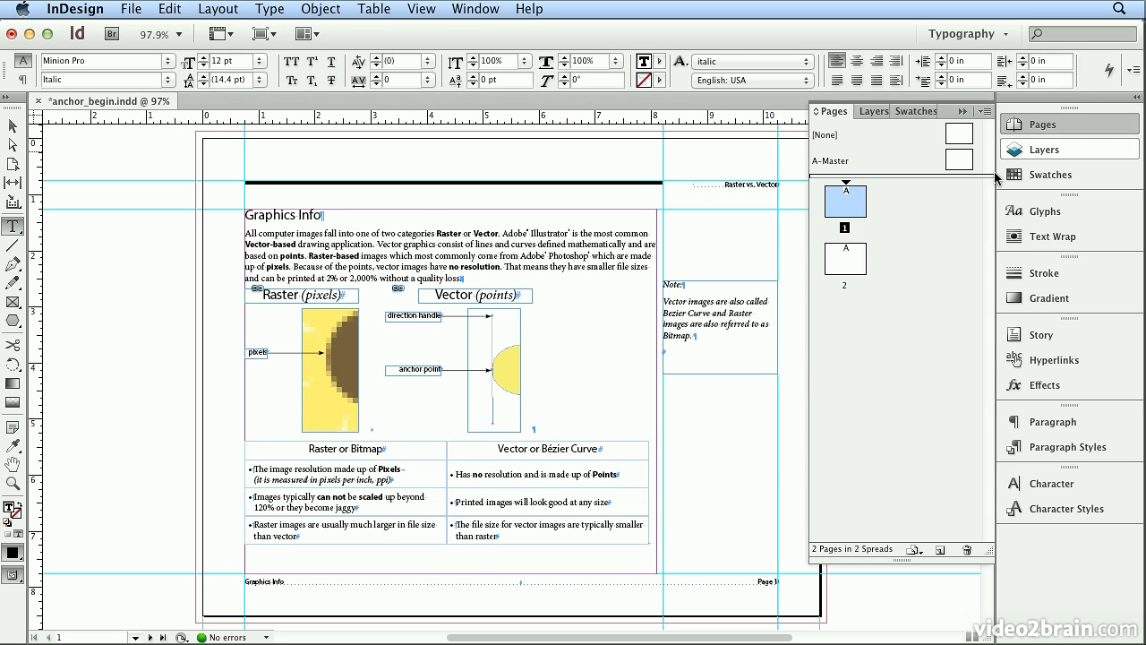
{"action": "double_click", "coordinate": [858, 269]}
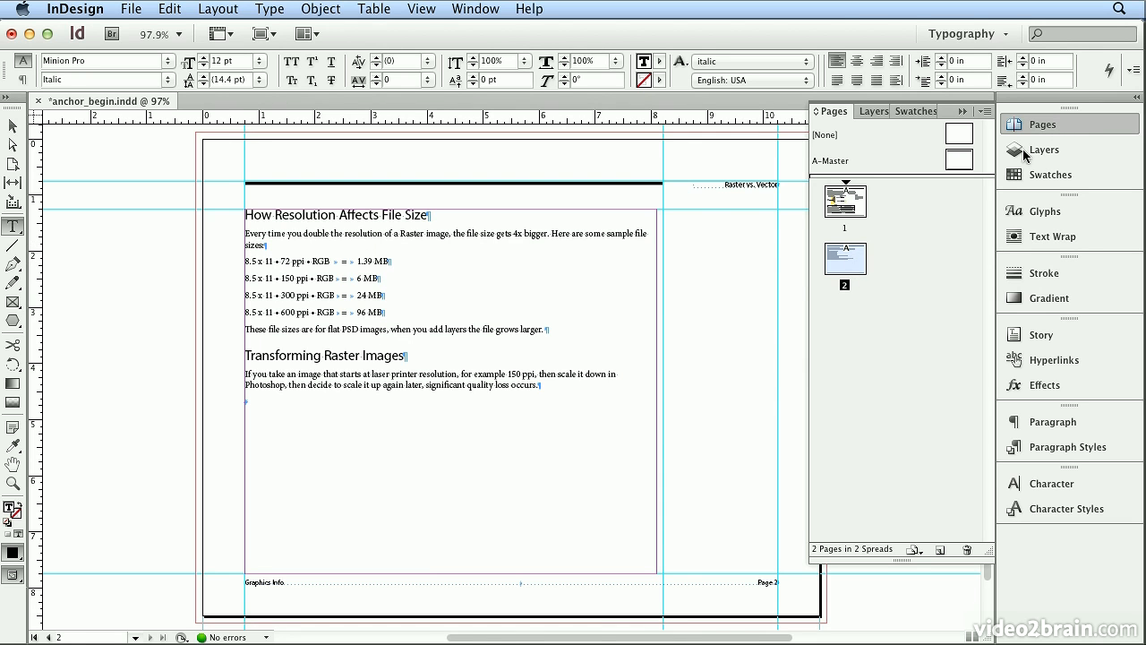
{"action": "key", "text": "super+0"}
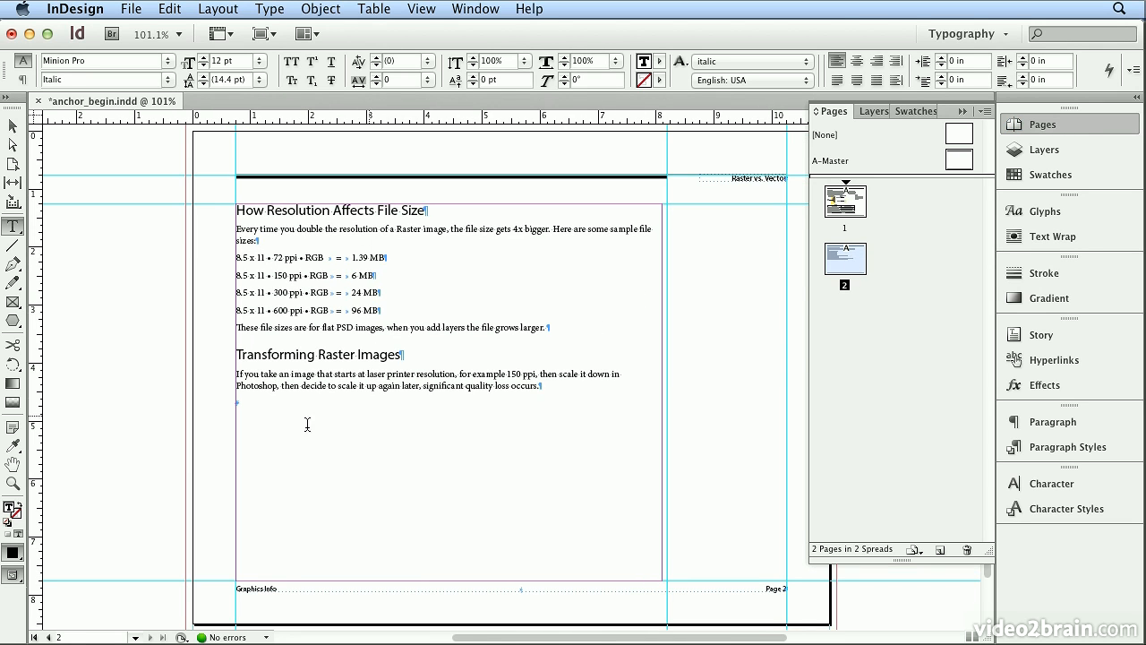
{"action": "left_click", "coordinate": [298, 413]}
{"action": "left_click", "coordinate": [133, 11]}
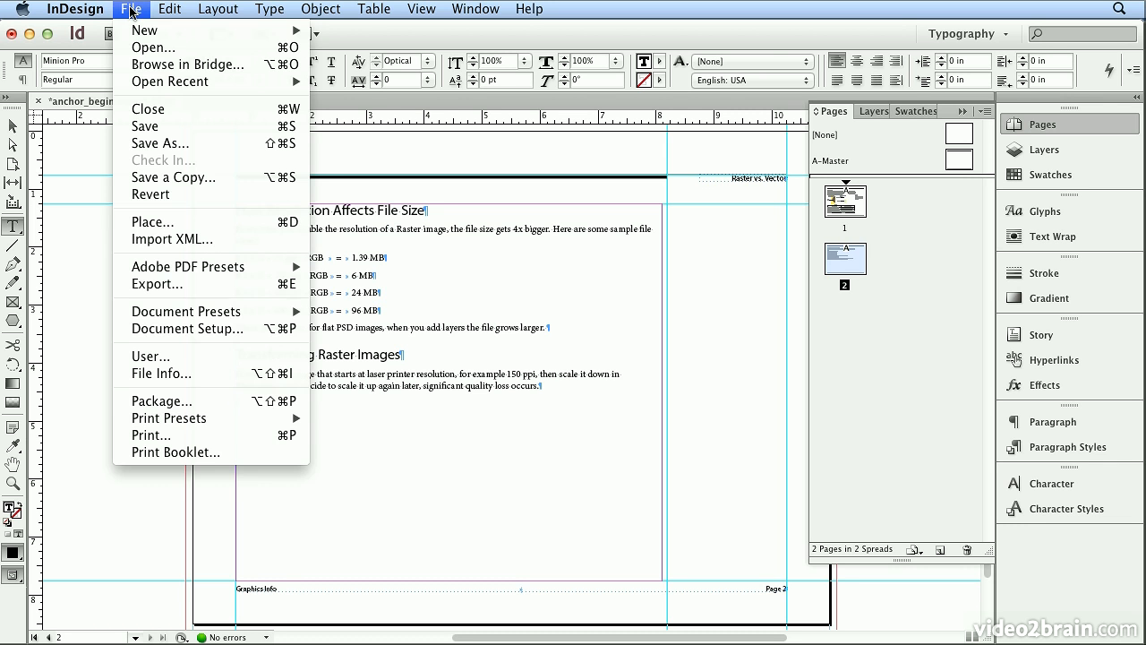
{"action": "left_click", "coordinate": [172, 226]}
{"action": "key", "text": "super+Up"}
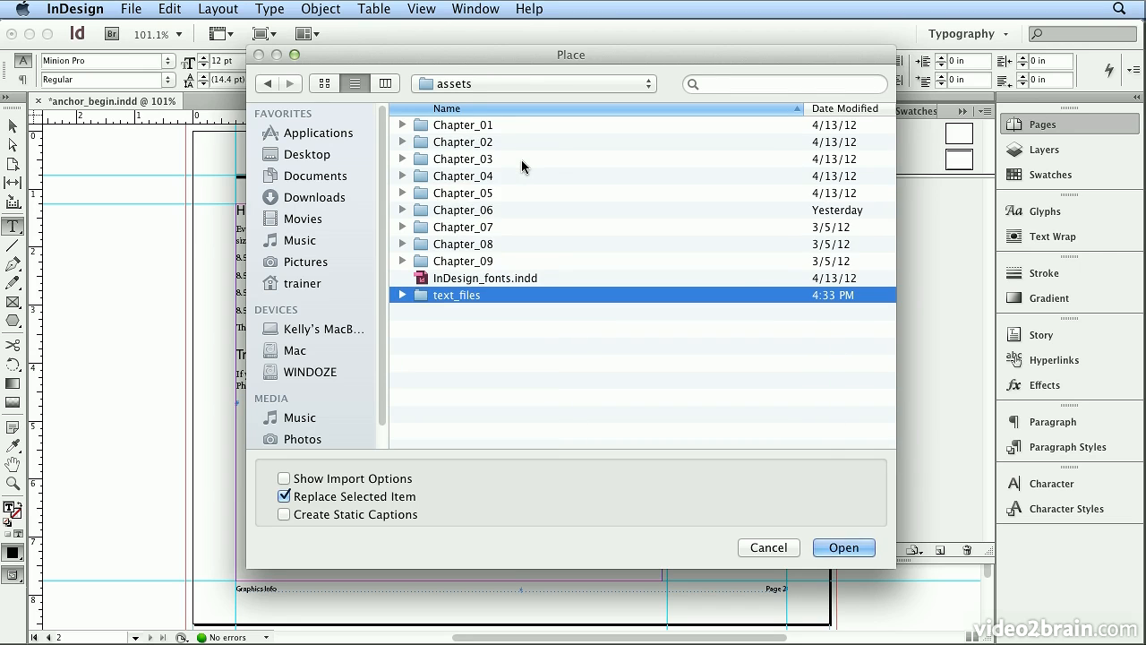
{"action": "double_click", "coordinate": [492, 212]}
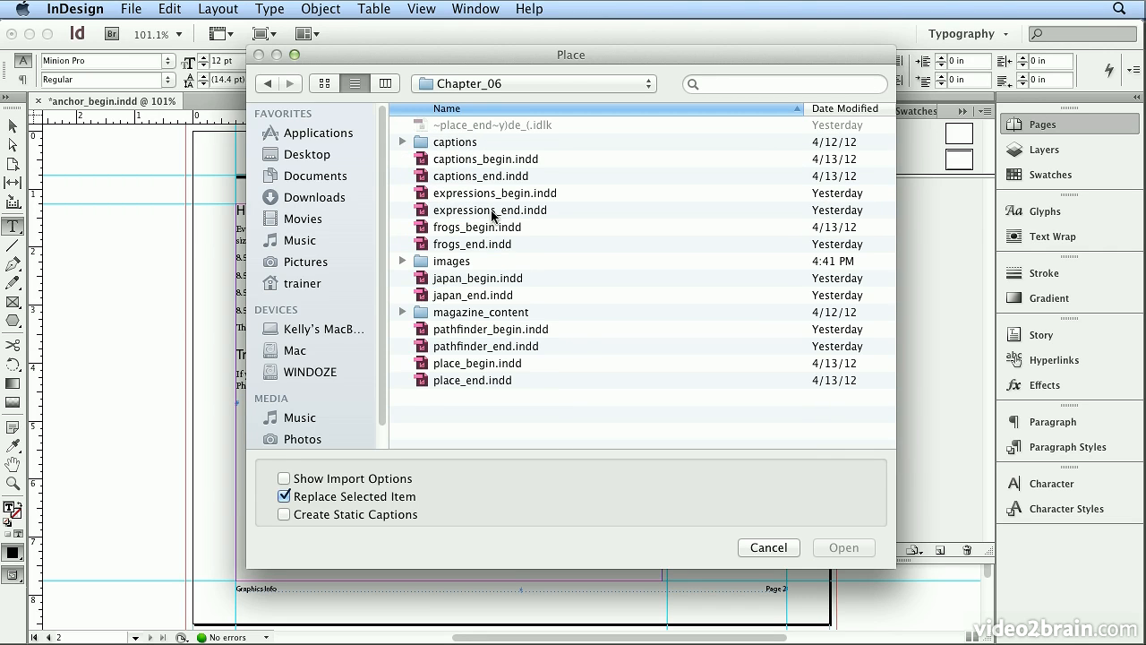
{"action": "double_click", "coordinate": [460, 261]}
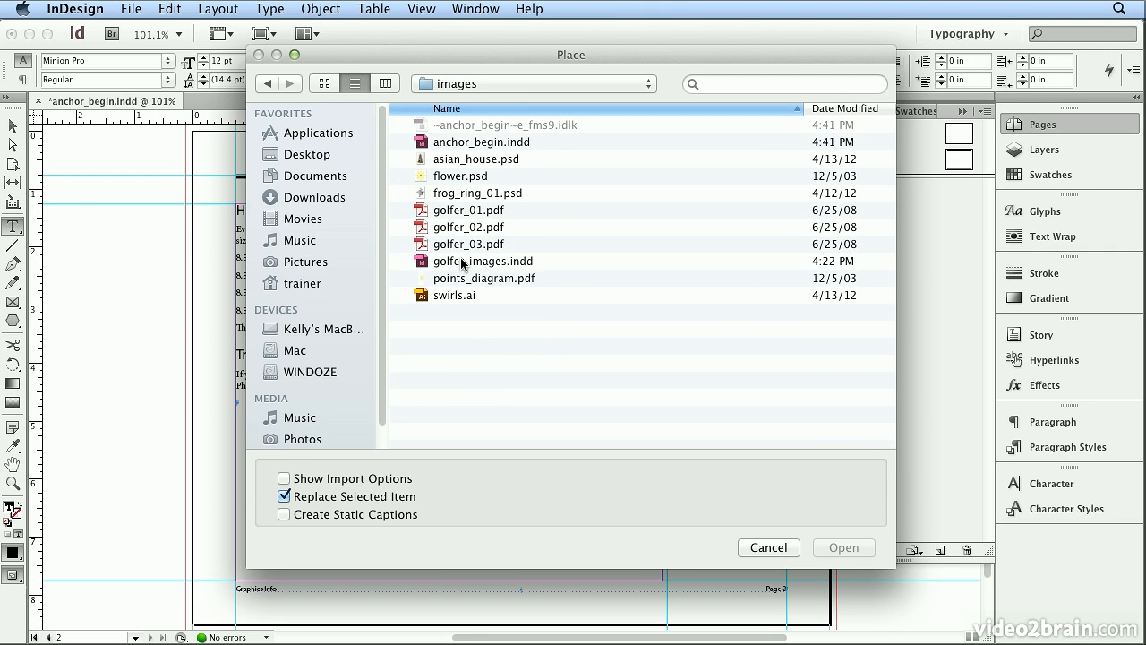
{"action": "left_click", "coordinate": [446, 266]}
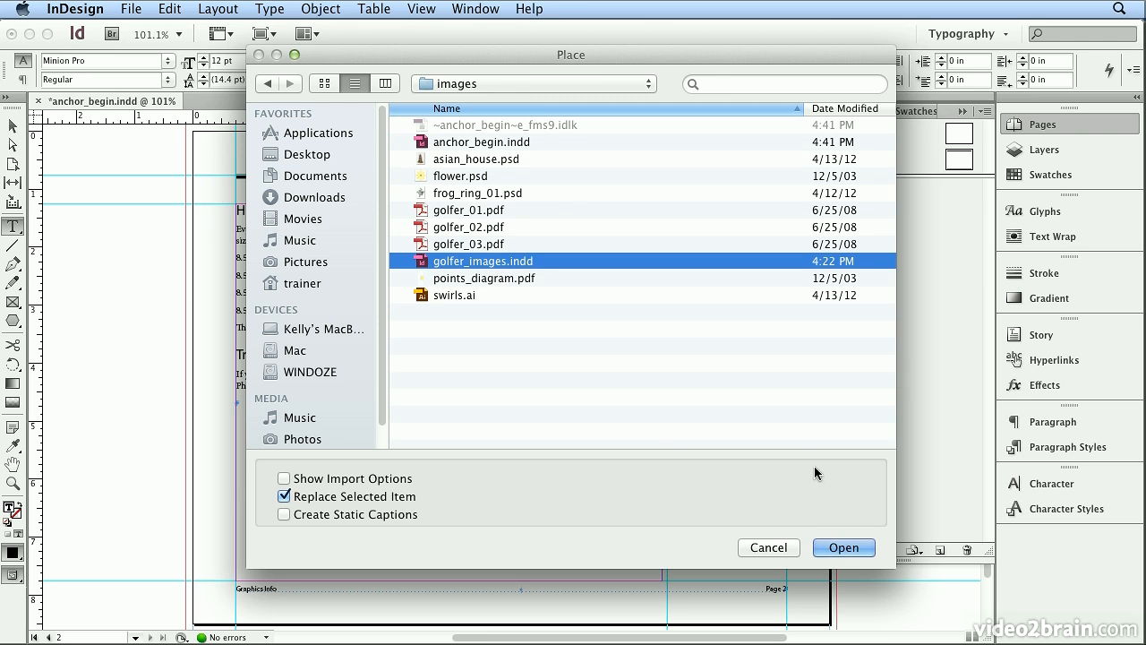
{"action": "left_click", "coordinate": [820, 547]}
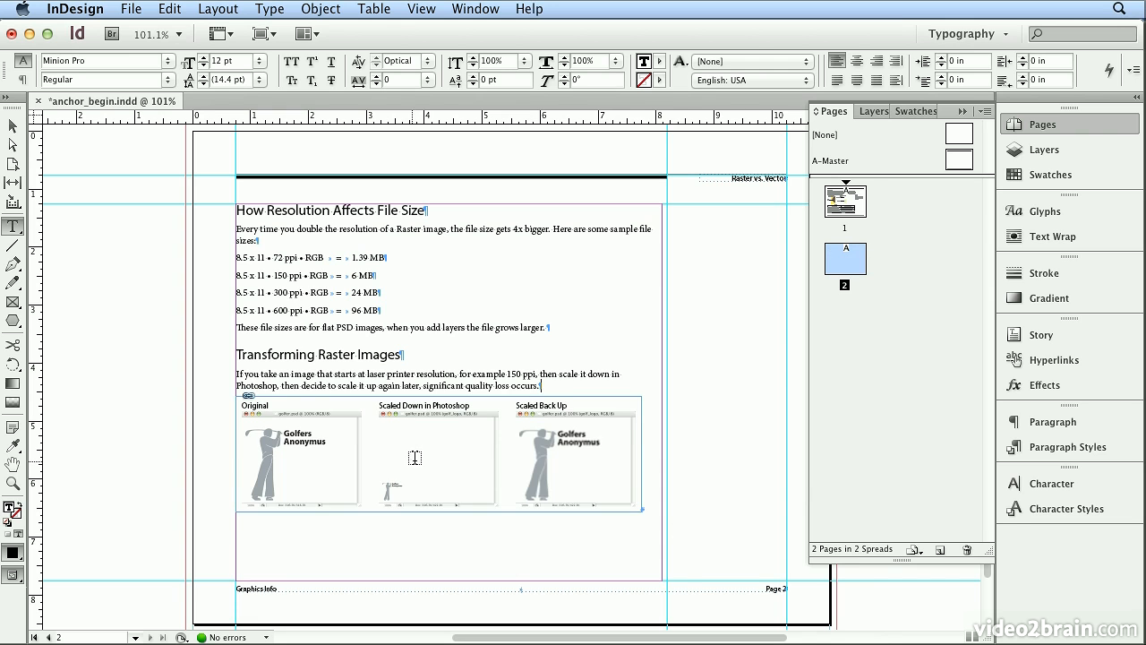
- Try inserting two paragraph breaks before the inline golfer images to test their movement with the text, and delete them again
{"action": "key", "text": "Return"}
{"action": "key", "text": "Return"}
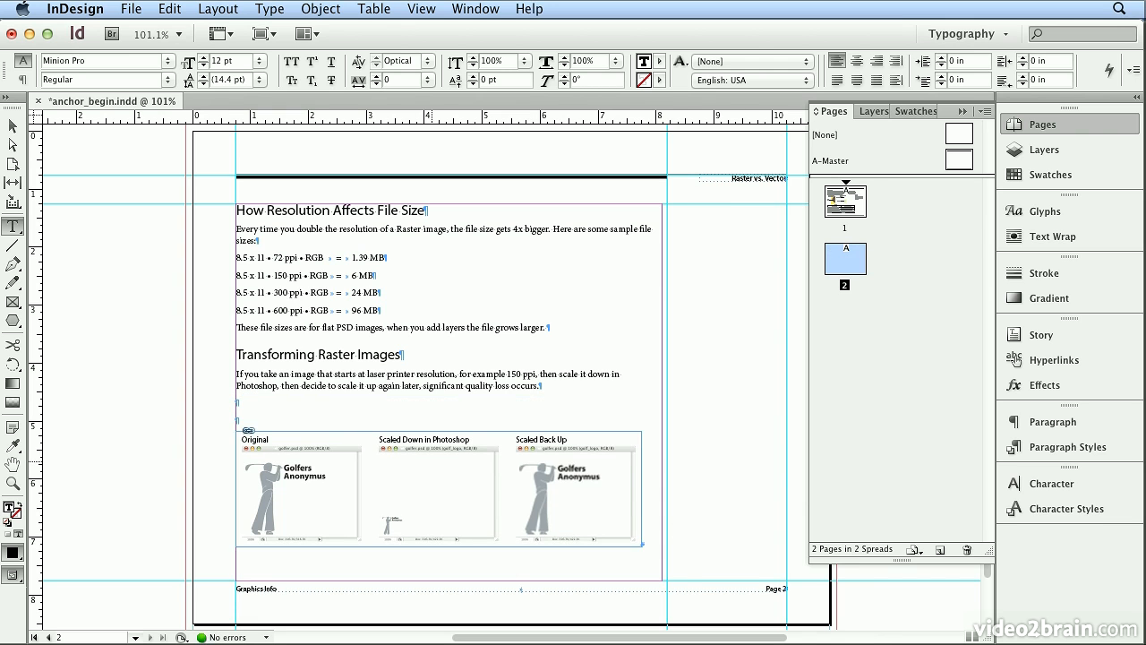
{"action": "key", "text": "BackSpace"}
{"action": "key", "text": "BackSpace"}
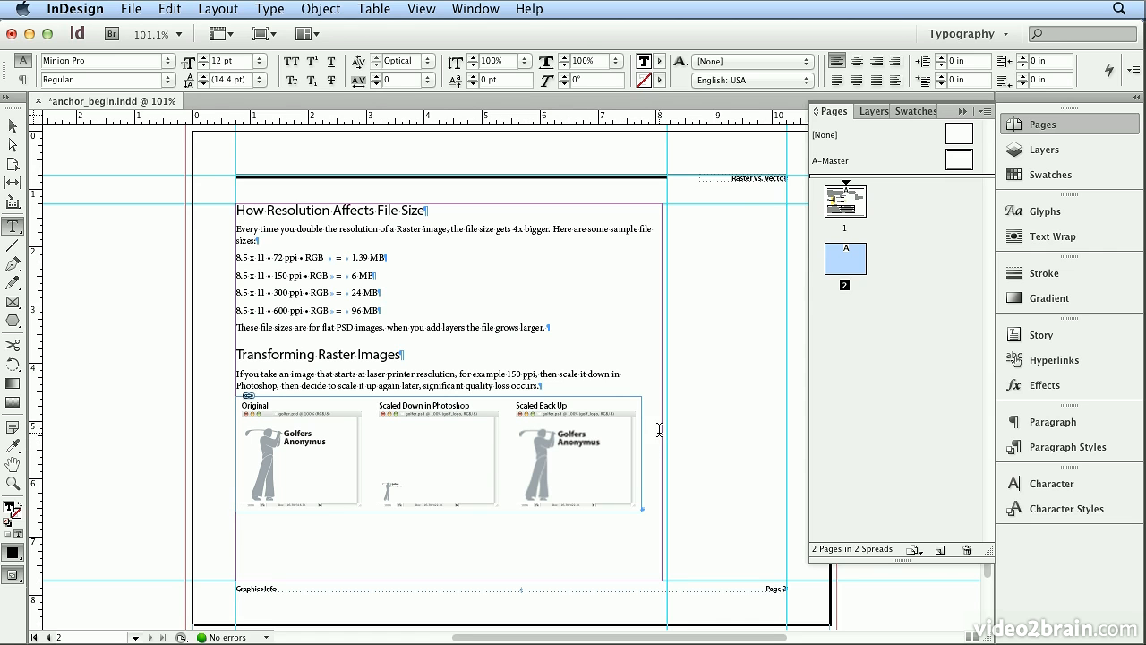
- Try center and right alignment on the golfer images' paragraph, and restore left alignment
{"action": "left_click", "coordinate": [857, 61]}
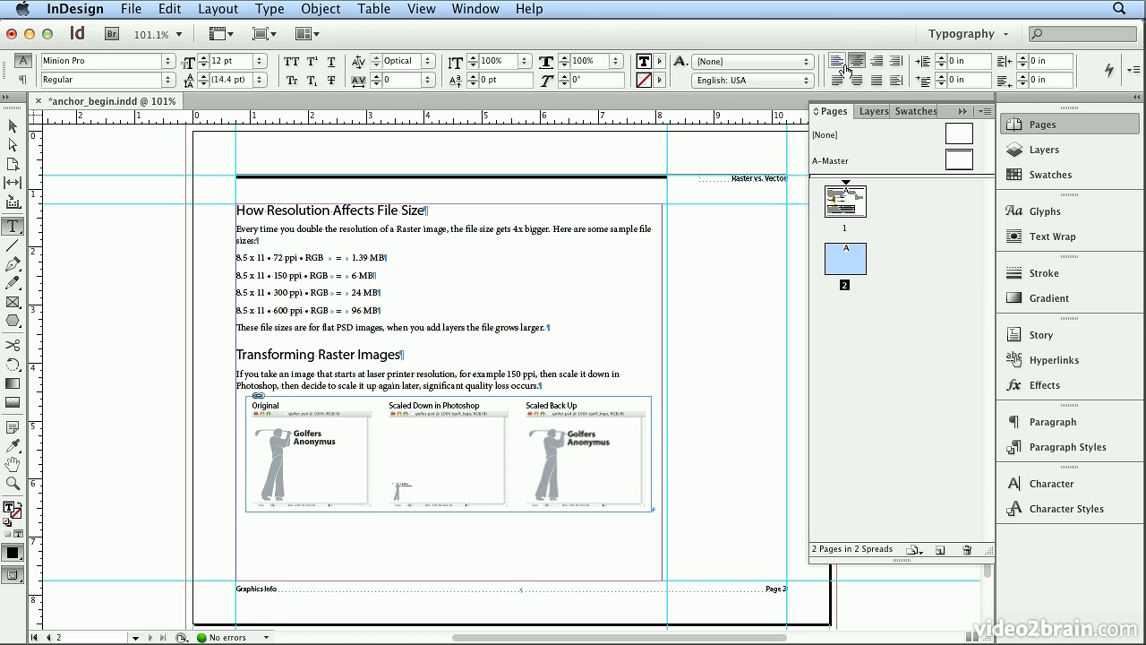
{"action": "left_click", "coordinate": [836, 60]}
{"action": "left_click", "coordinate": [874, 61]}
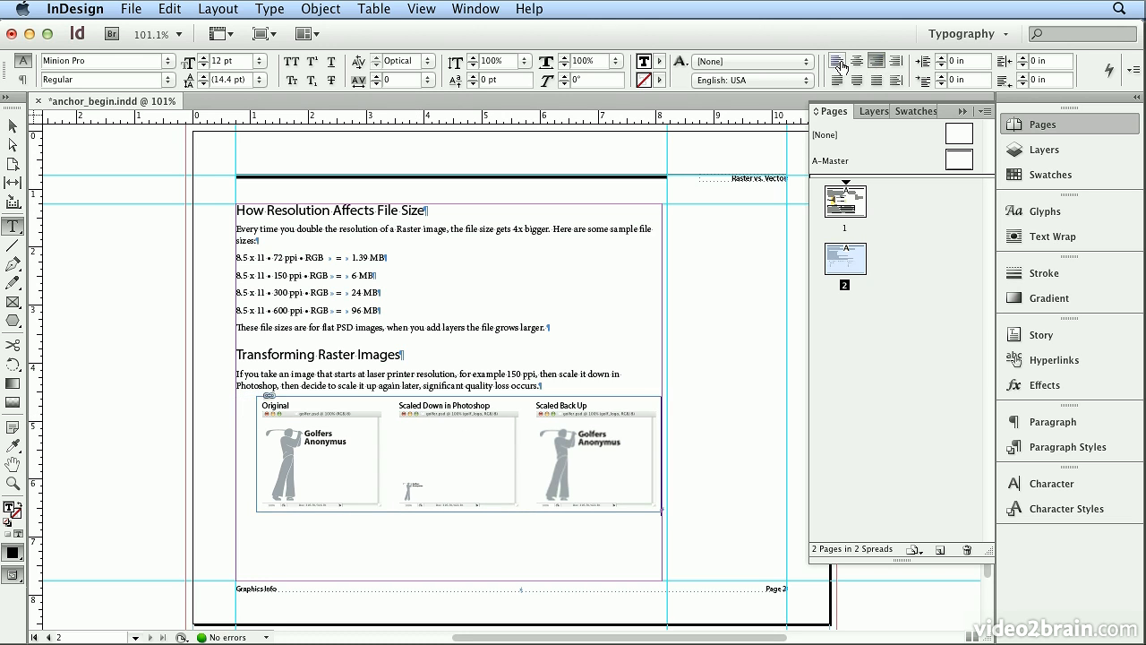
{"action": "left_click", "coordinate": [836, 61]}
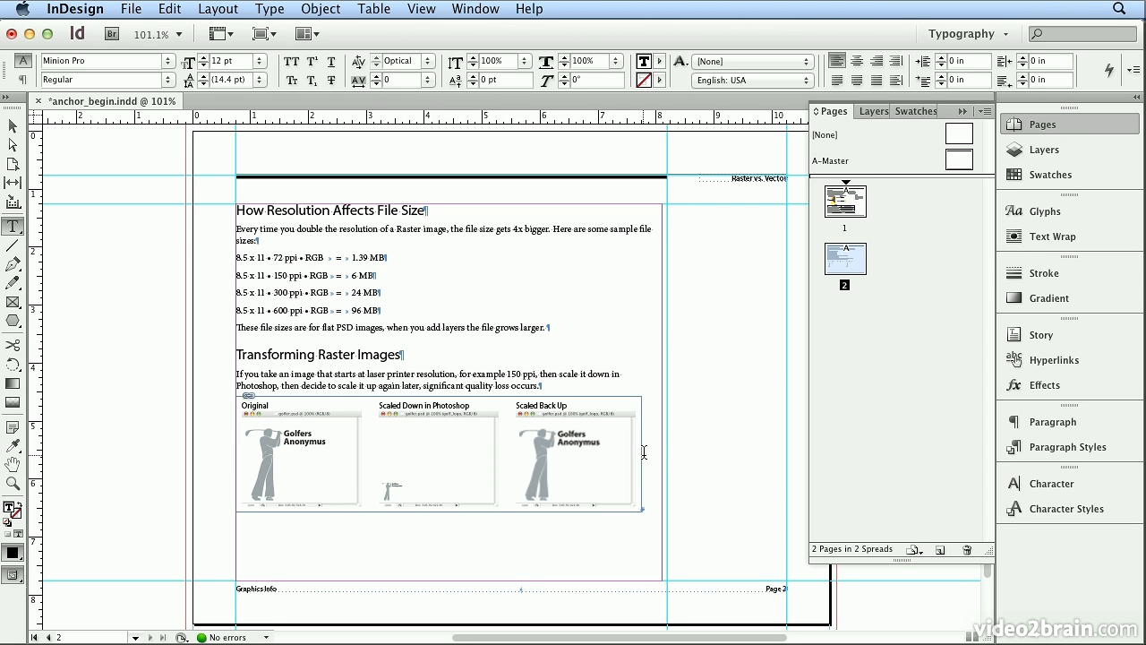
- Examine the hidden anchor marker after "without a quality loss." on page 1 up close, and fit the page in the window again
{"action": "double_click", "coordinate": [853, 213]}
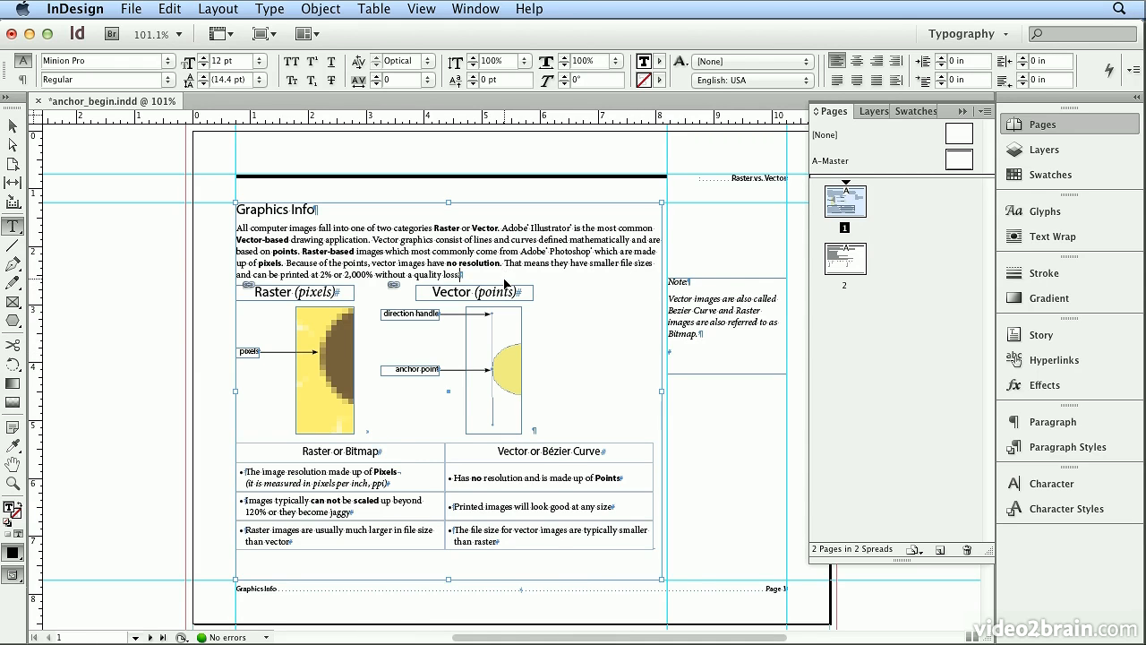
{"action": "key", "text": "super+2"}
{"action": "key", "text": "super+4"}
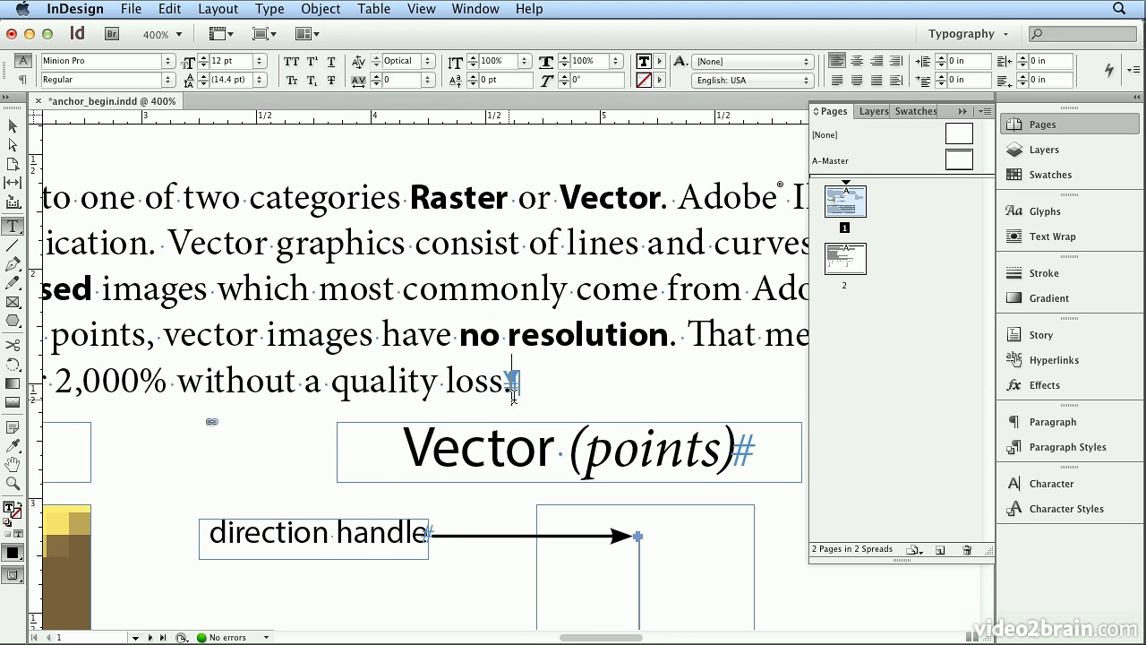
{"action": "left_click", "coordinate": [256, 9]}
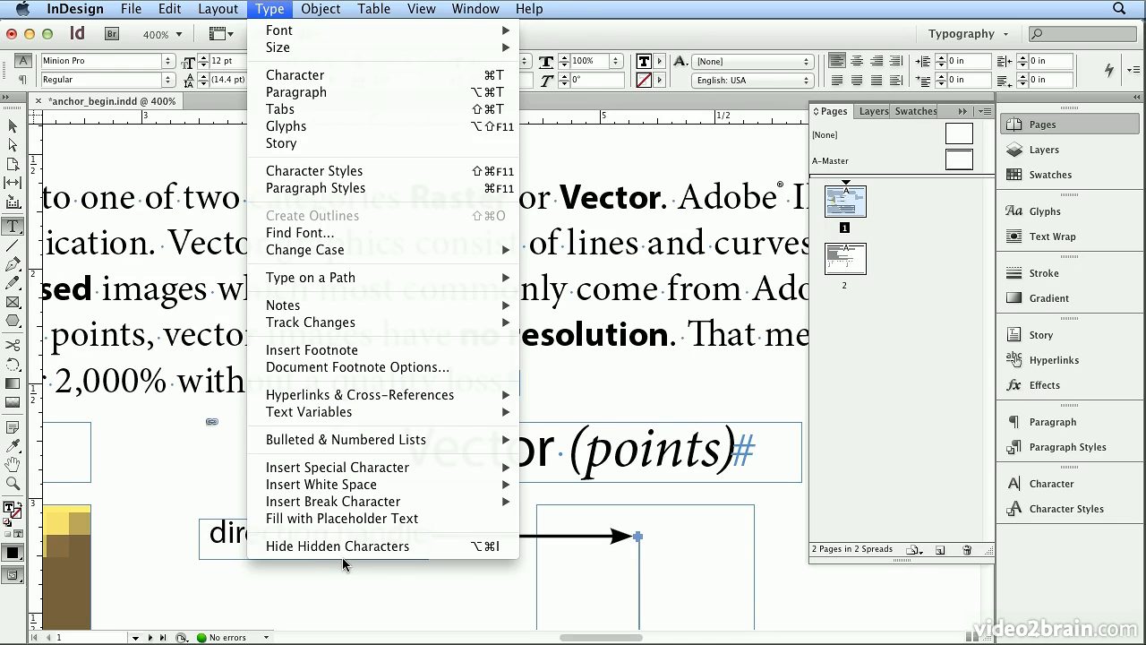
{"action": "key", "text": "Escape"}
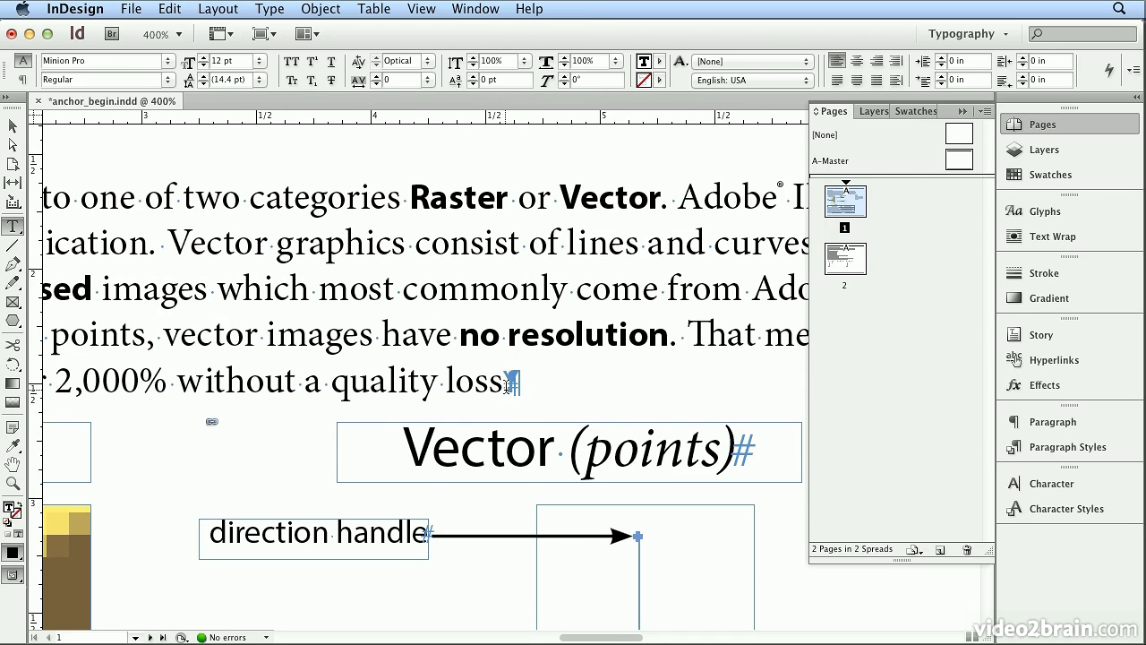
{"action": "key", "text": "super+minus"}
{"action": "key", "text": "super+minus"}
{"action": "key", "text": "super+minus"}
{"action": "key", "text": "super+minus"}
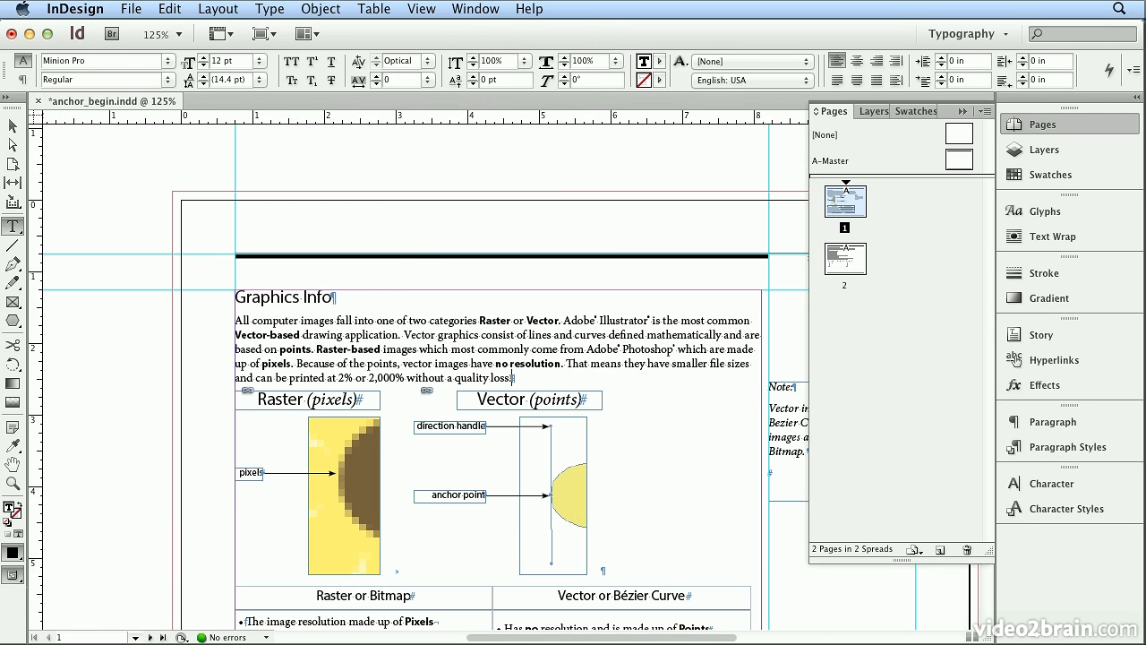
{"action": "left_click", "coordinate": [421, 9]}
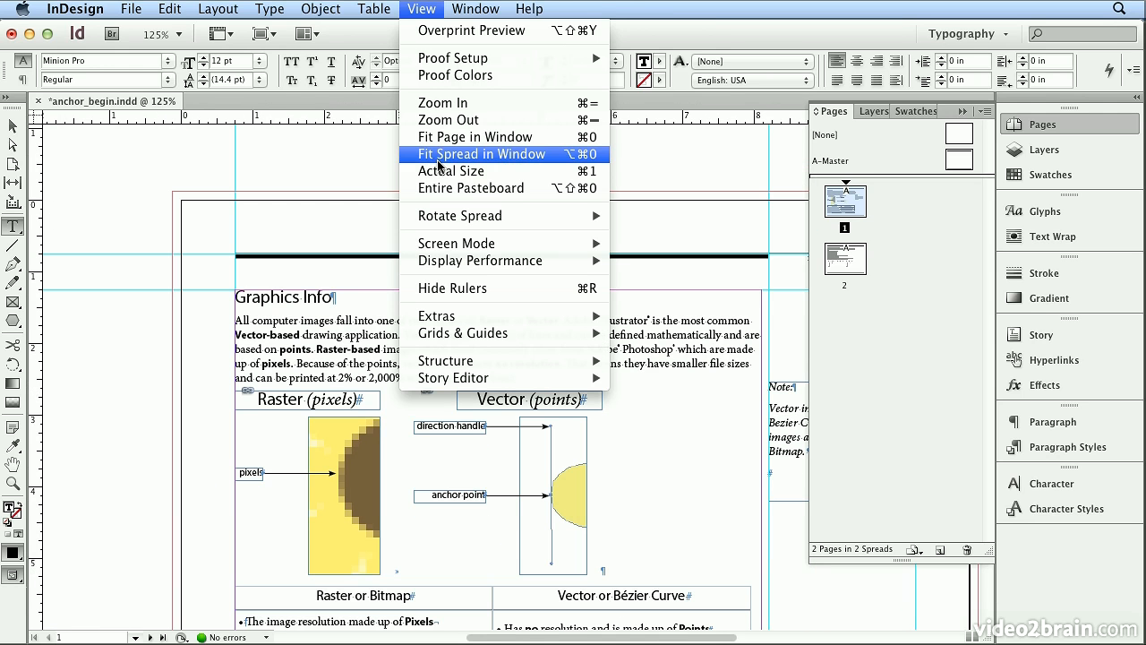
{"action": "left_click", "coordinate": [443, 137]}
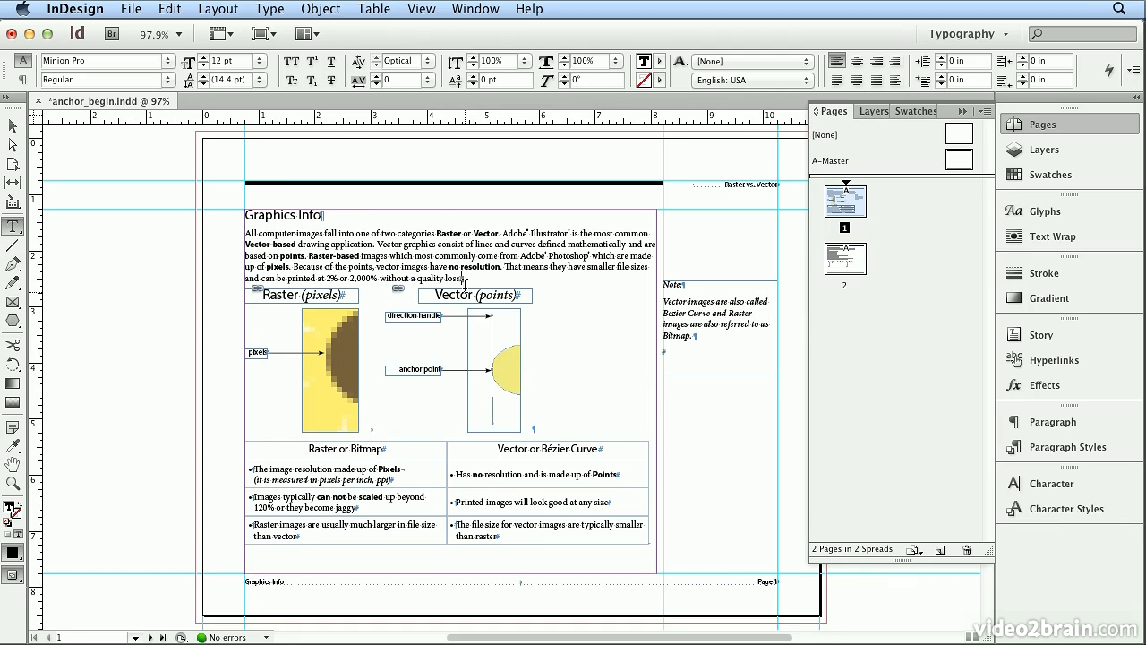
- Select the anchored note frame on page 1 and show text threads to trace its connection to the anchor marker
{"action": "left_click", "coordinate": [12, 126]}
{"action": "left_click", "coordinate": [757, 355]}
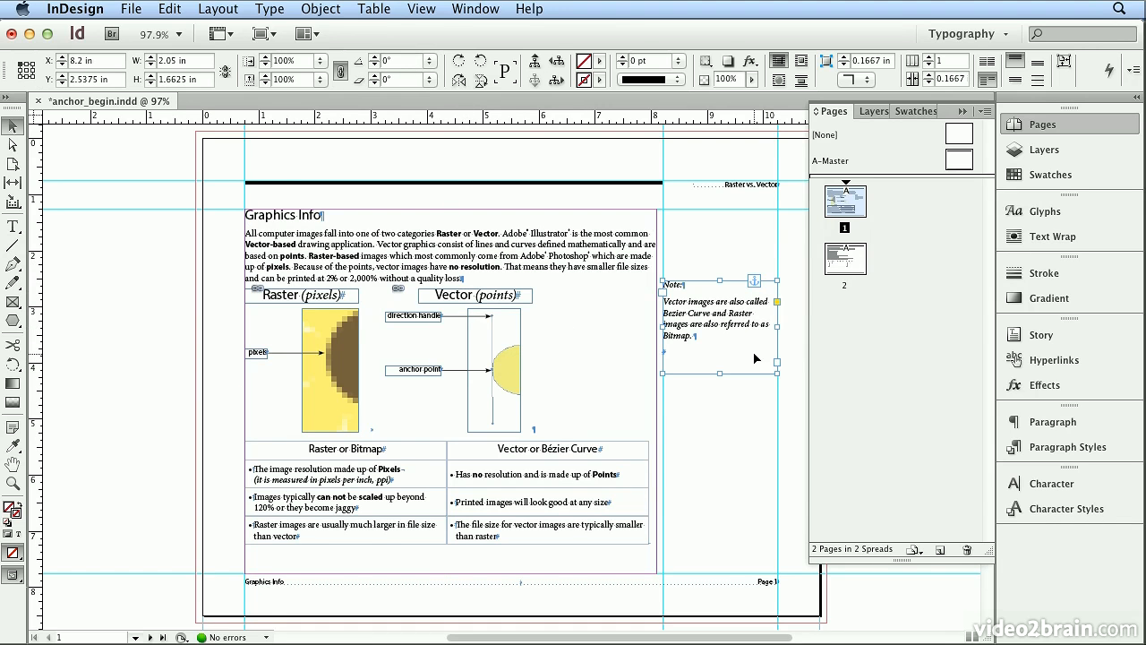
{"action": "left_click", "coordinate": [421, 8]}
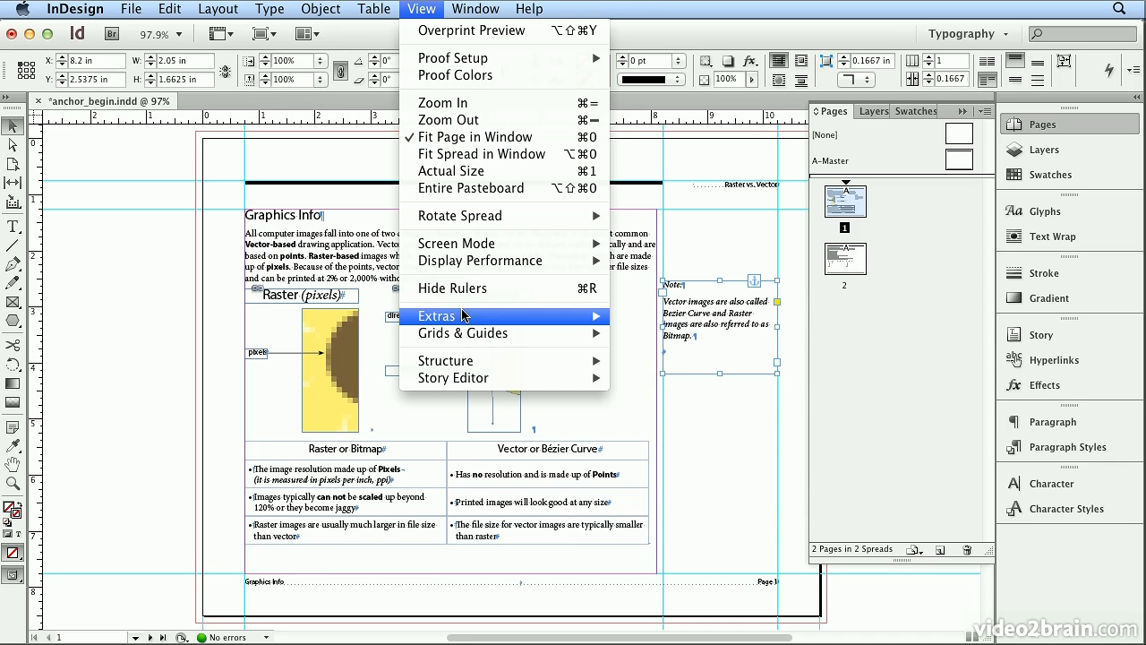
{"action": "mouse_move", "coordinate": [467, 315]}
{"action": "left_click", "coordinate": [661, 333]}
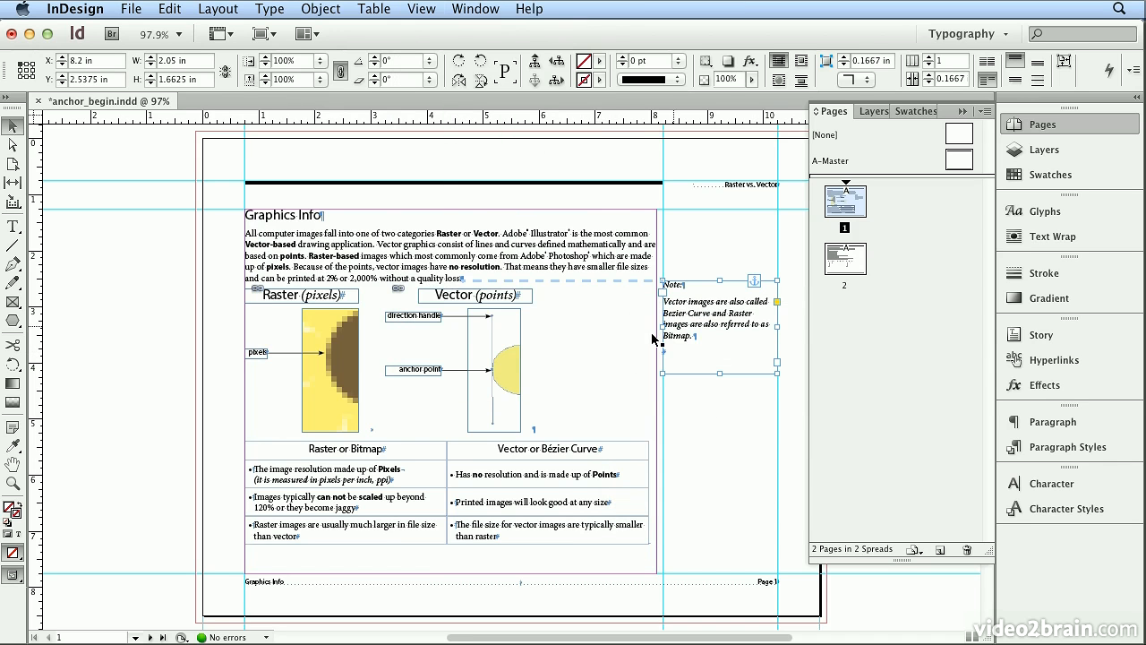